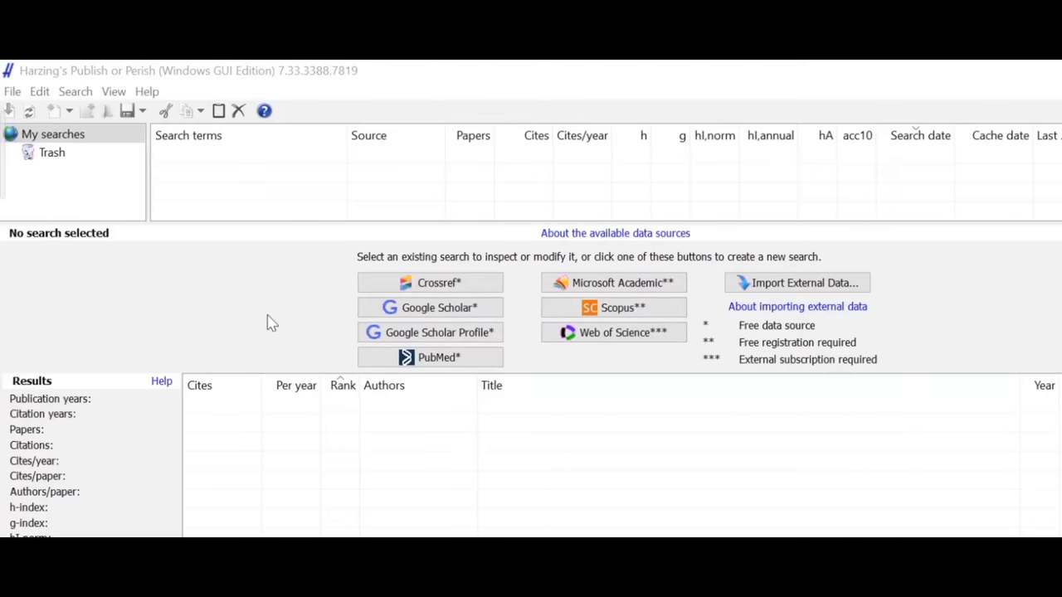
Step: Create a new Crossref search
{"action": "left_click", "coordinate": [404, 284]}
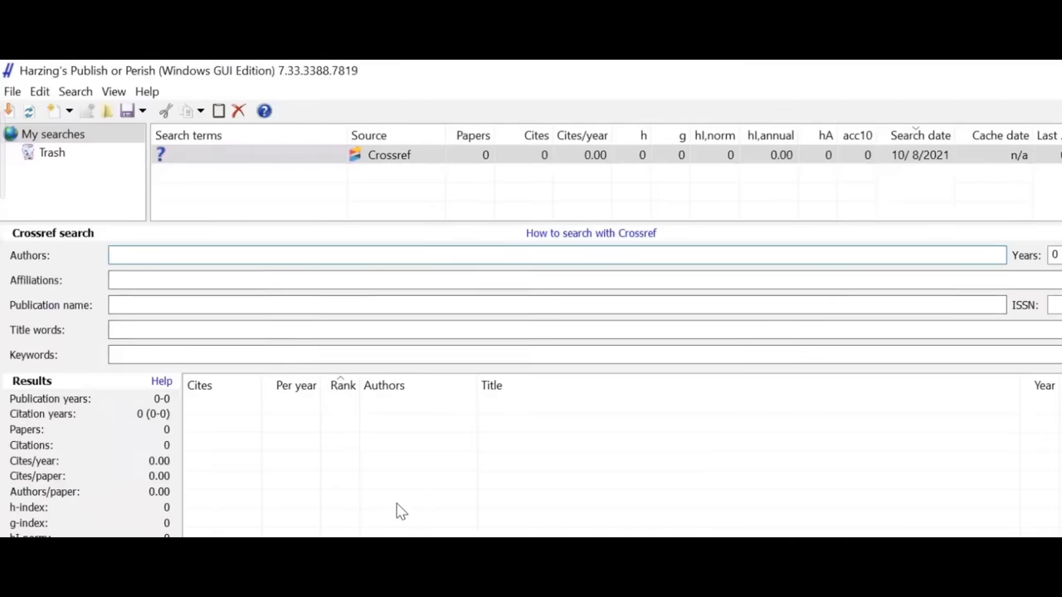
{"action": "left_click", "coordinate": [76, 94]}
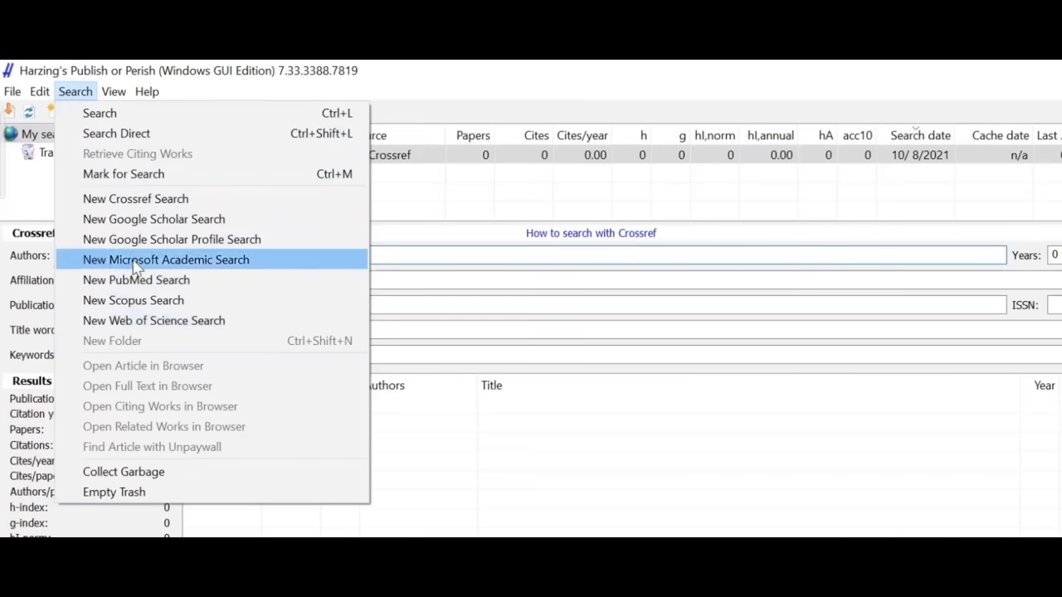
{"action": "left_click", "coordinate": [469, 408]}
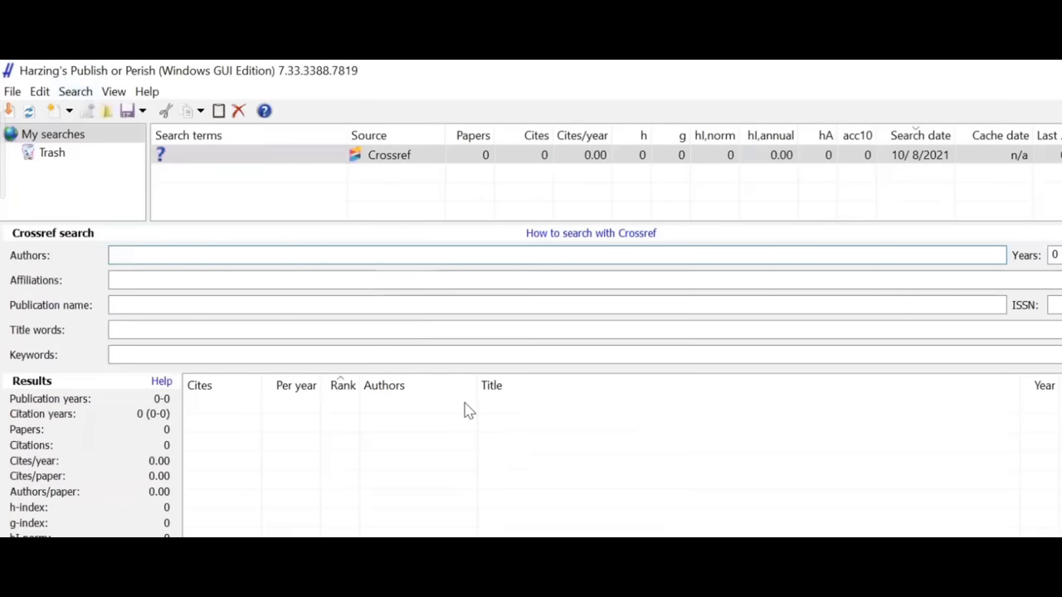
{"action": "left_click", "coordinate": [71, 113]}
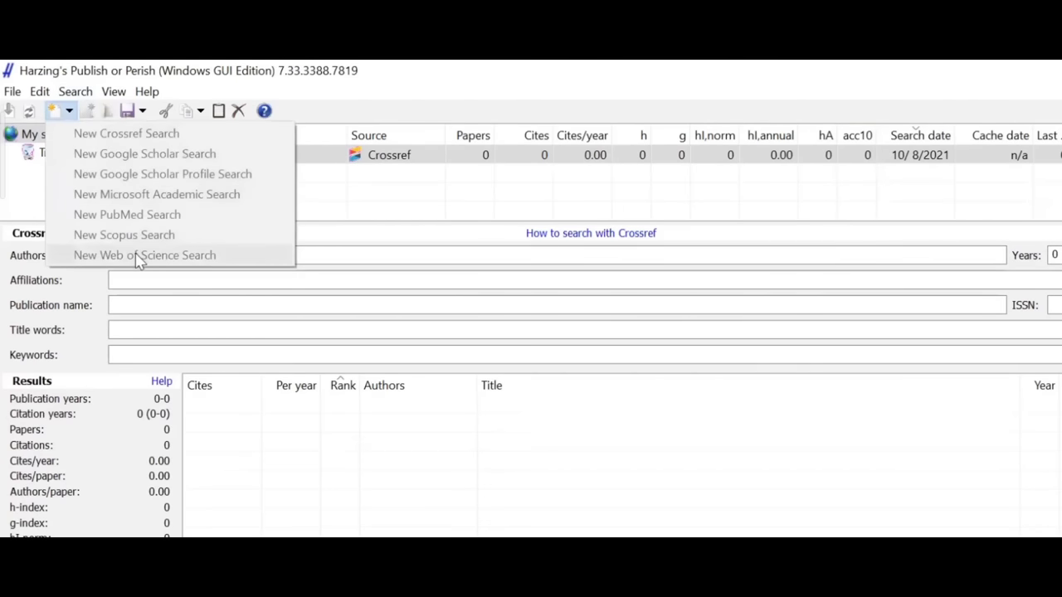
Step: Set the search's title words to "perubahan iklim" and its keywords to "mitigasi; iklim"
{"action": "left_click", "coordinate": [228, 330]}
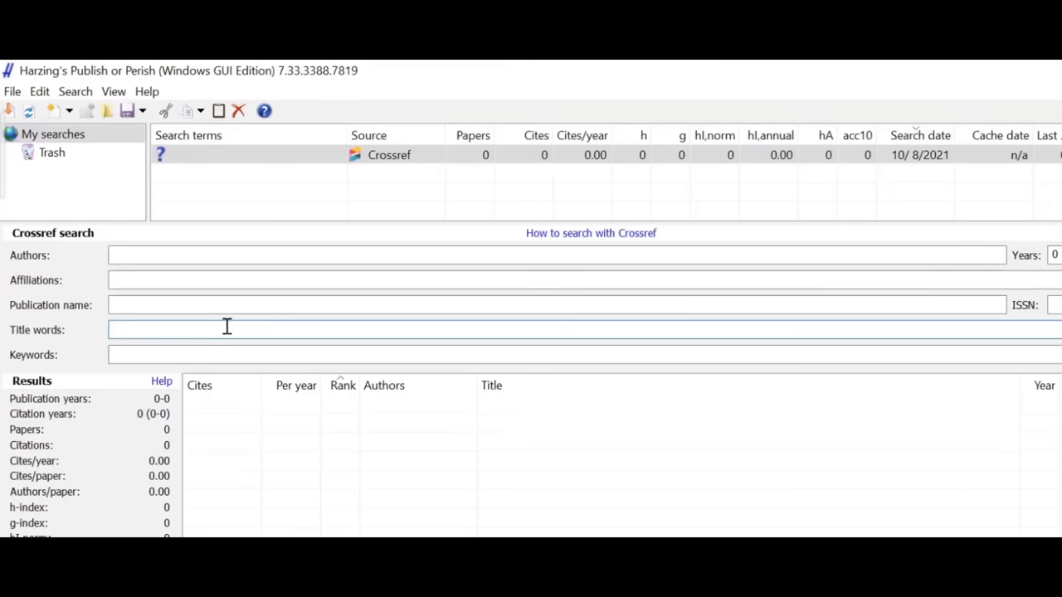
{"action": "type", "text": "perubahan iklim"}
{"action": "left_click", "coordinate": [210, 354]}
{"action": "type", "text": "m"}
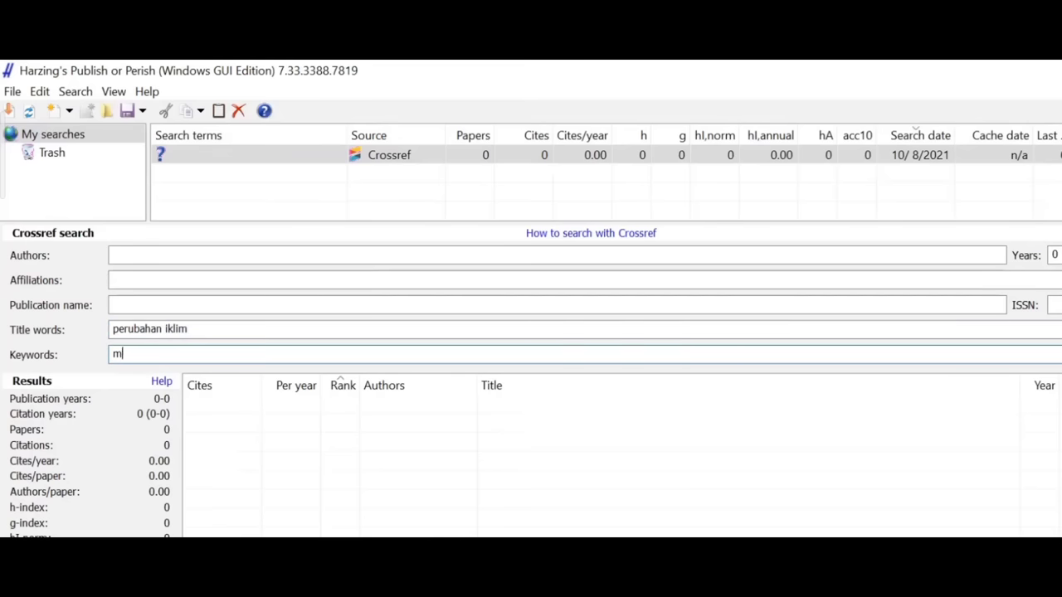
{"action": "type", "text": "itigasi; iklim"}
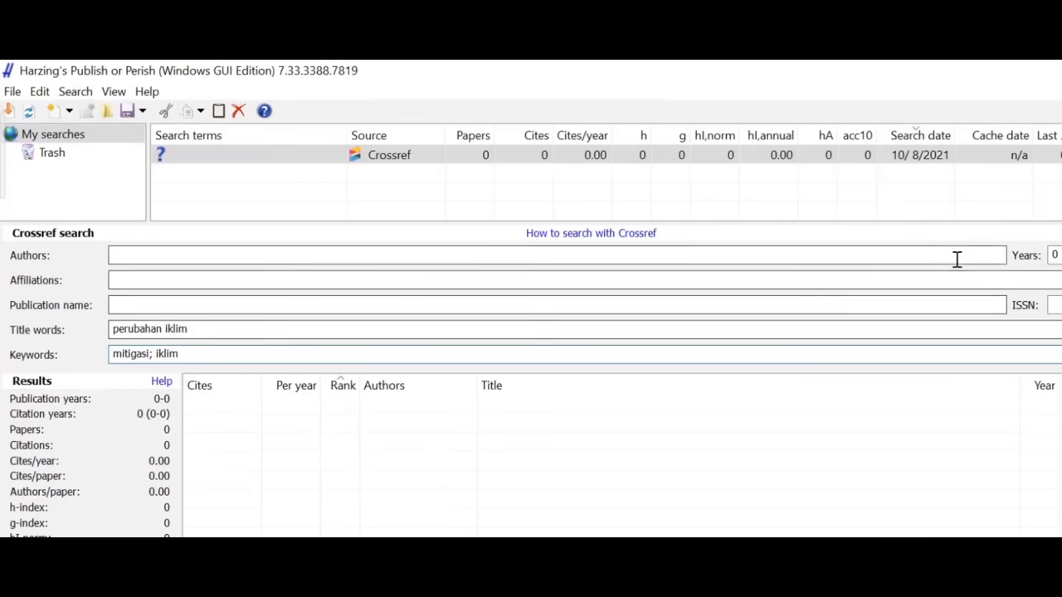
Step: Enter the publication years for the Crossref search and run it
{"action": "left_click", "coordinate": [1055, 256]}
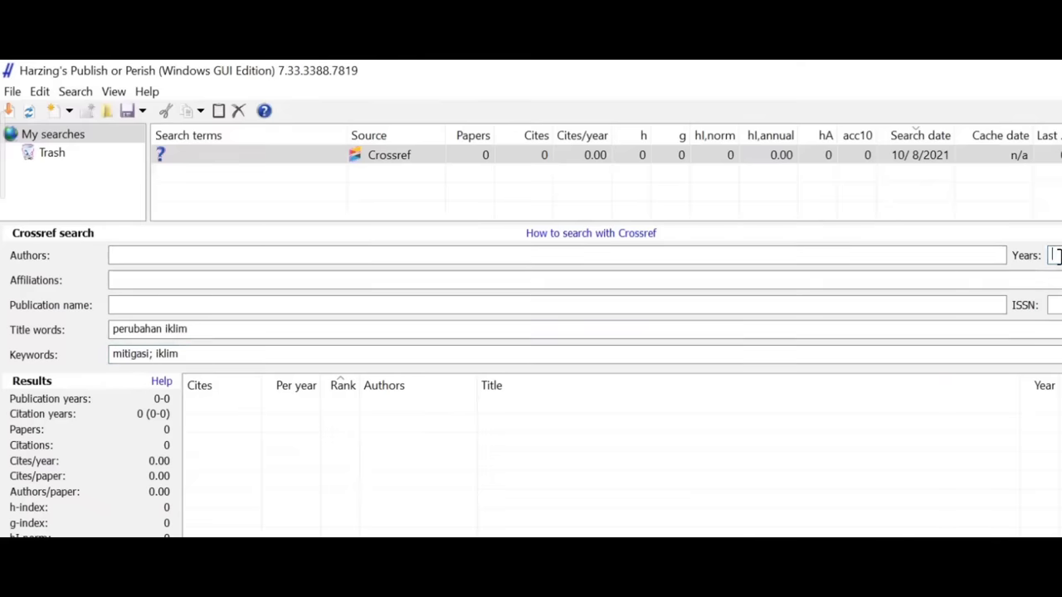
{"action": "type", "text": "20"}
{"action": "key", "text": "Return"}
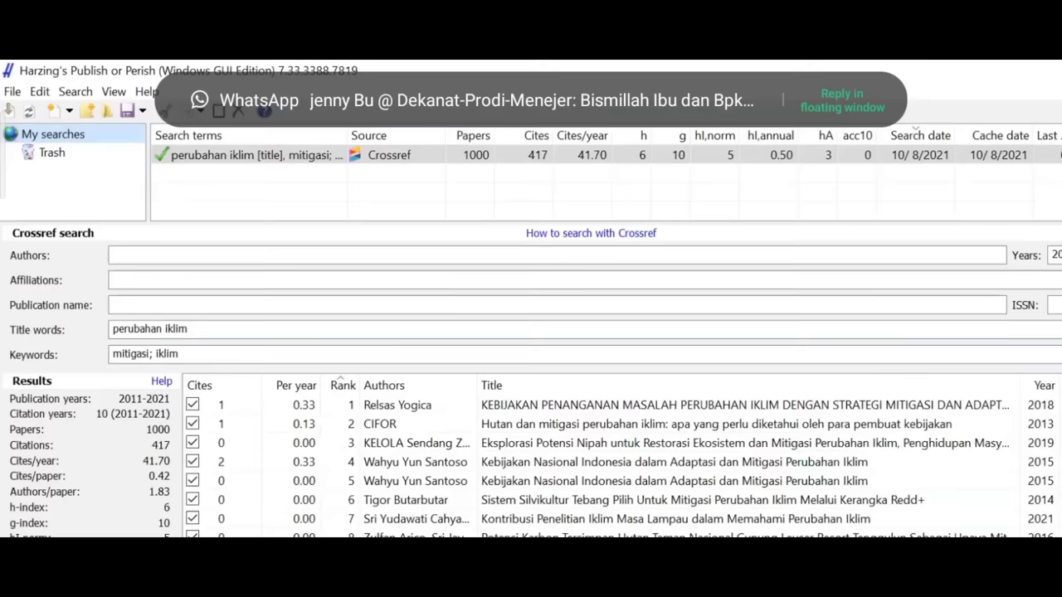
Step: Browse the search results and open the web page of the first-ranked paper, "Kebijakan Penanganan Masalah Perubahan Iklim dengan Strategi Mitigasi dan Adaptasi"
{"action": "scroll", "coordinate": [622, 465], "scroll_direction": "down", "scroll_amount": 10}
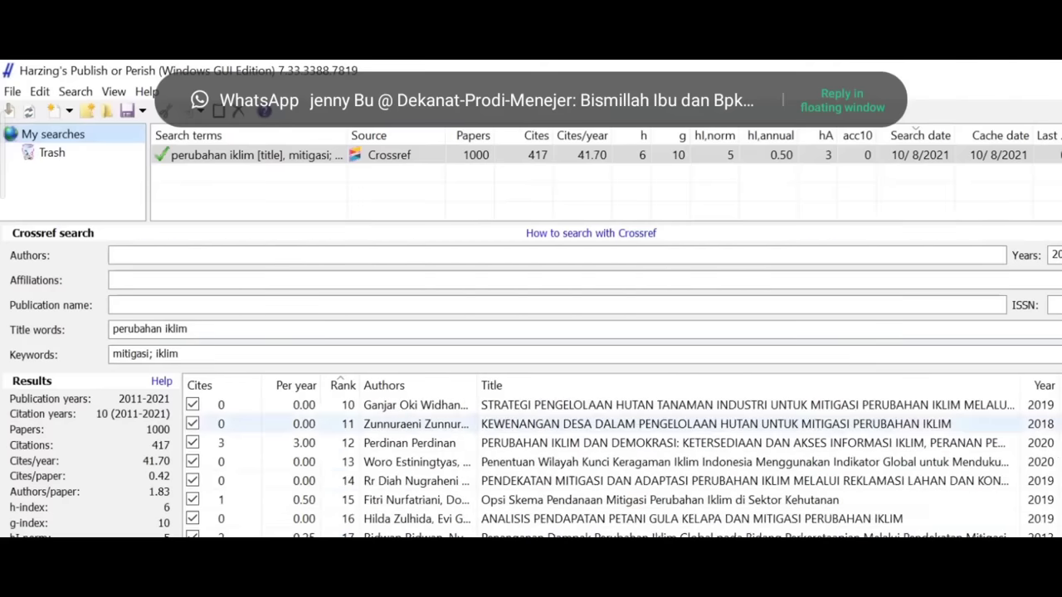
{"action": "scroll", "coordinate": [622, 465], "scroll_direction": "down", "scroll_amount": 6}
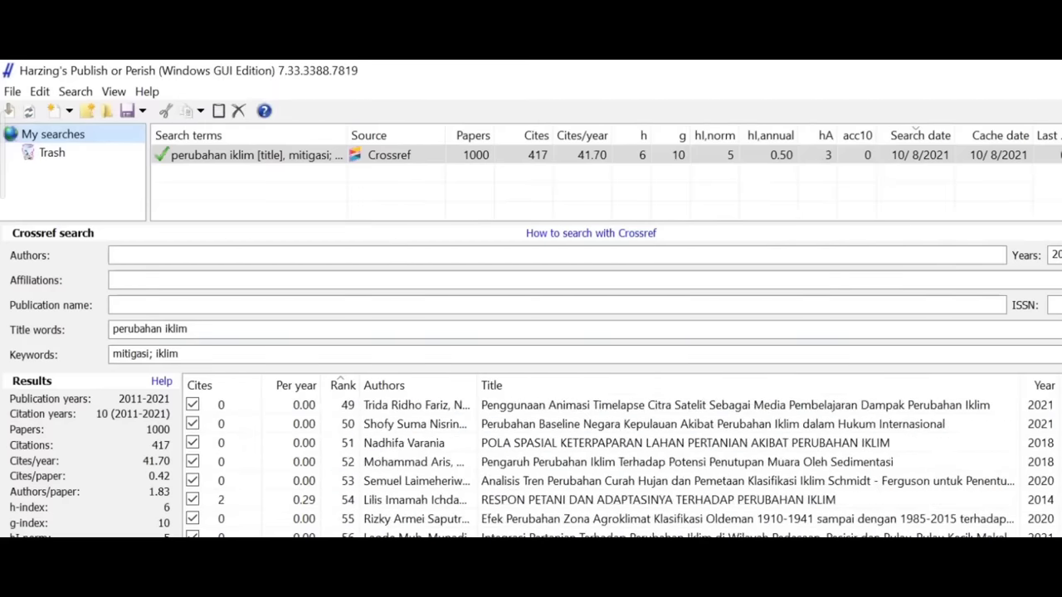
{"action": "scroll", "coordinate": [622, 465], "scroll_direction": "down", "scroll_amount": 10}
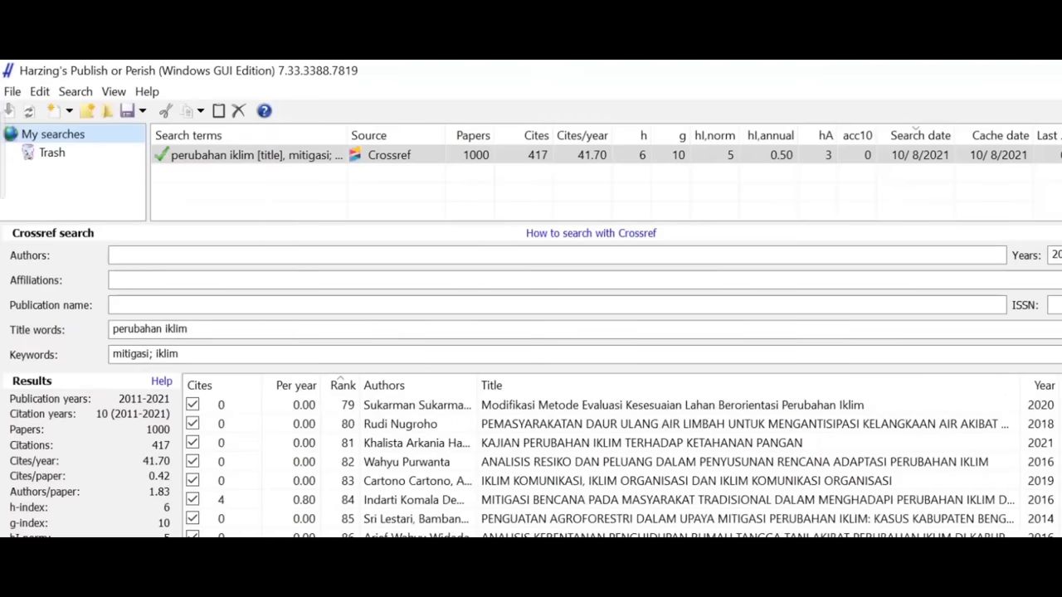
{"action": "scroll", "coordinate": [622, 465], "scroll_direction": "up", "scroll_amount": 8}
{"action": "scroll", "coordinate": [622, 465], "scroll_direction": "up", "scroll_amount": 18}
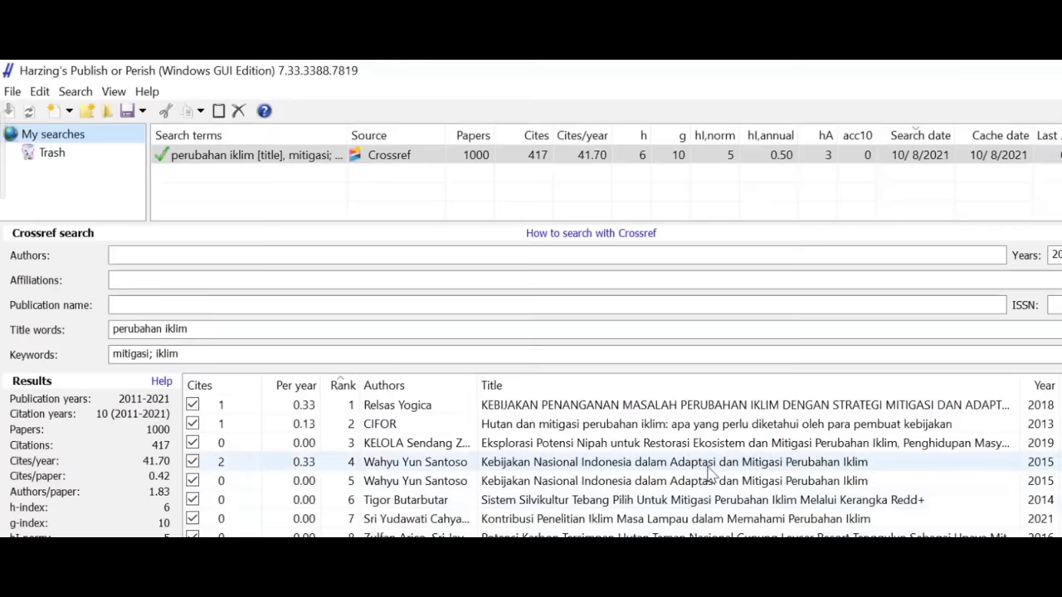
{"action": "left_click", "coordinate": [726, 406]}
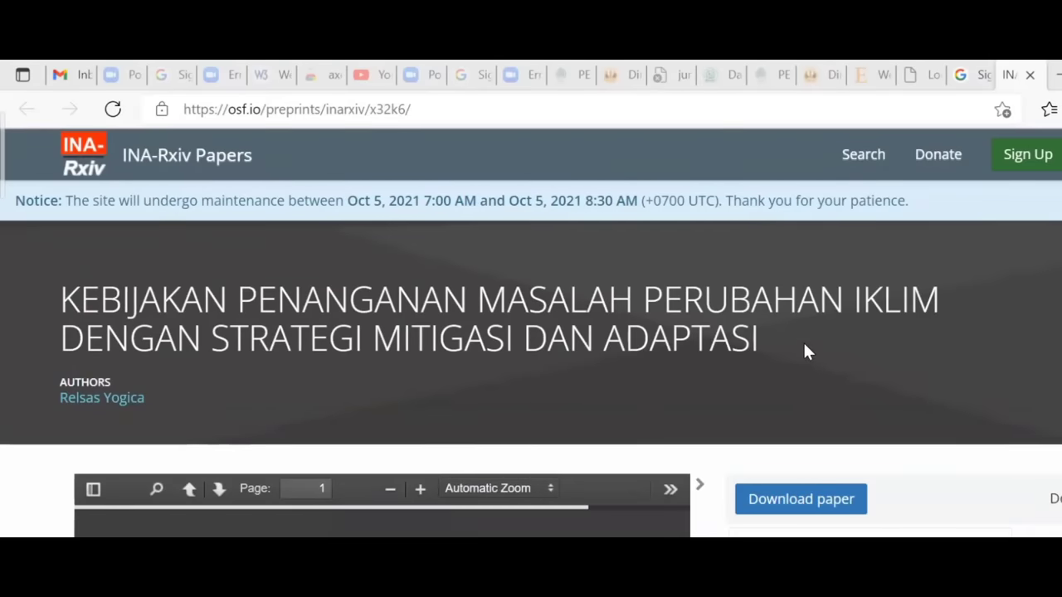
Step: Examine the INA-Rxiv paper page, including the PDF preview, abstract, DOI, license, disciplines, tags, citations and download option
{"action": "scroll", "coordinate": [804, 345], "scroll_direction": "down", "scroll_amount": 2}
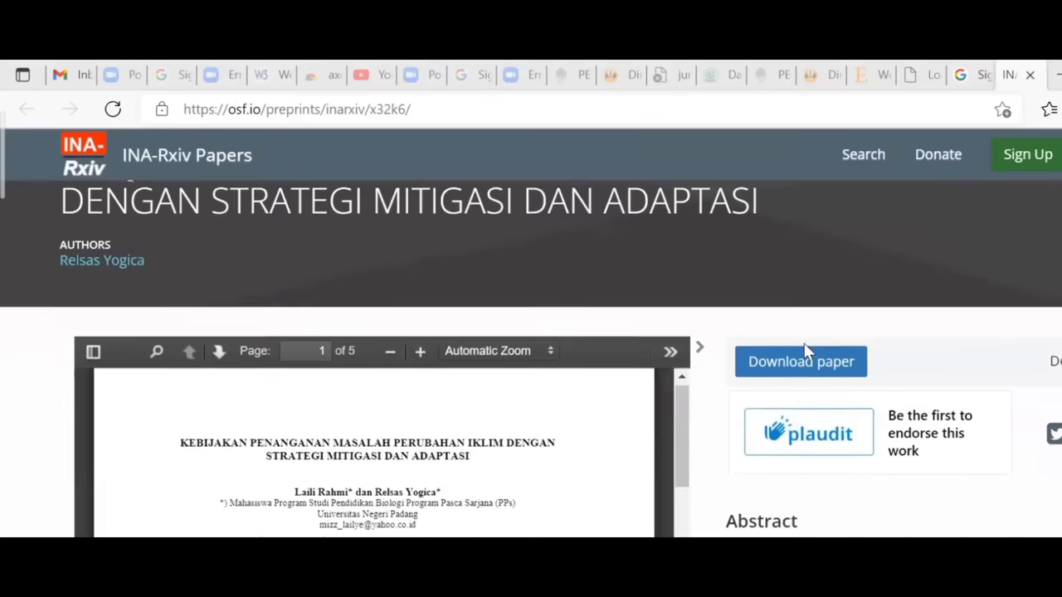
{"action": "scroll", "coordinate": [809, 353], "scroll_direction": "down", "scroll_amount": 1}
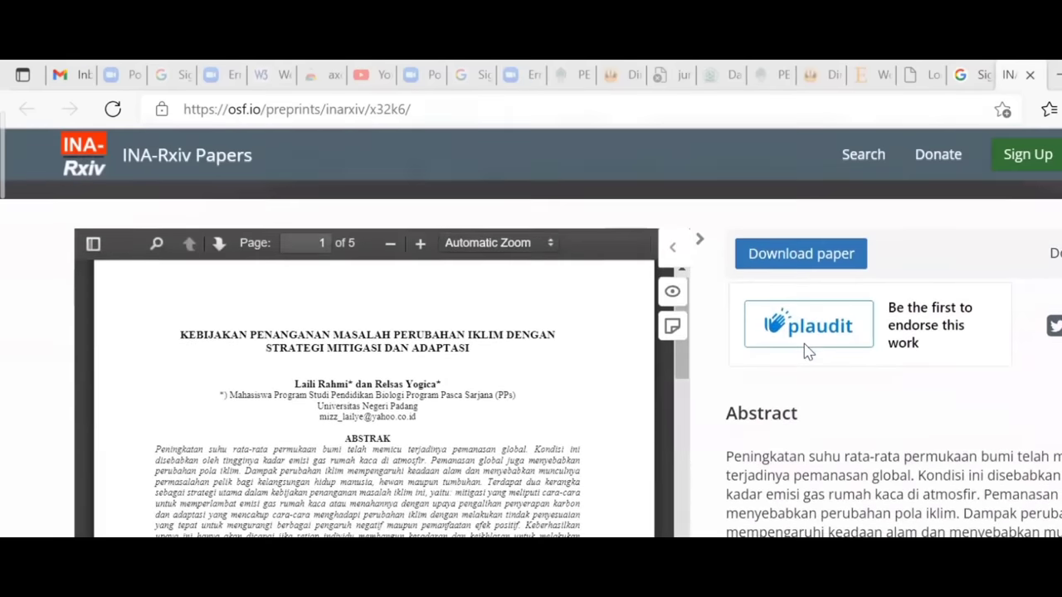
{"action": "scroll", "coordinate": [808, 353], "scroll_direction": "down", "scroll_amount": 1}
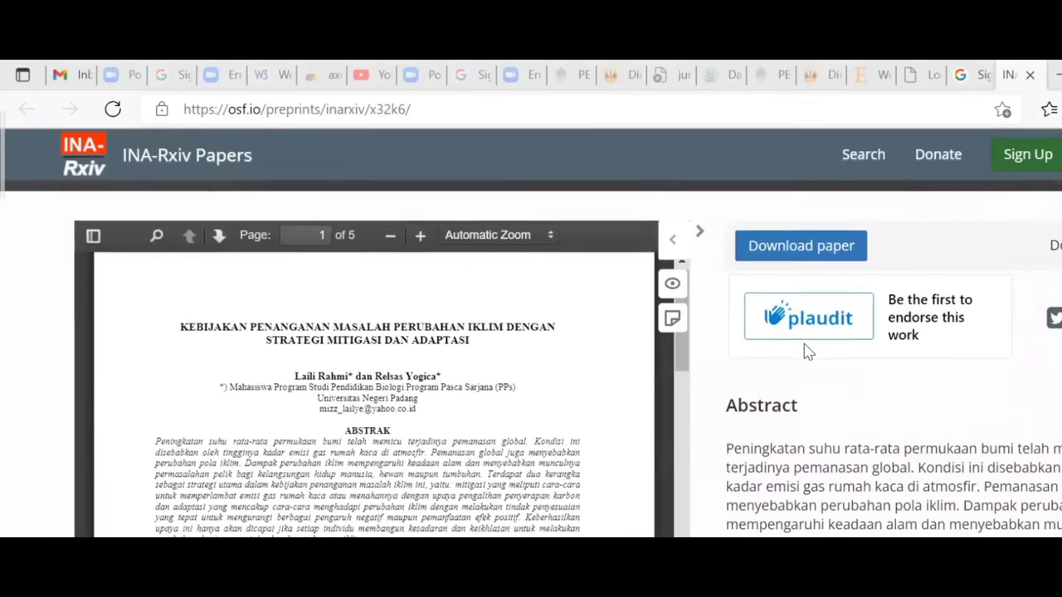
{"action": "scroll", "coordinate": [809, 353], "scroll_direction": "down", "scroll_amount": 3}
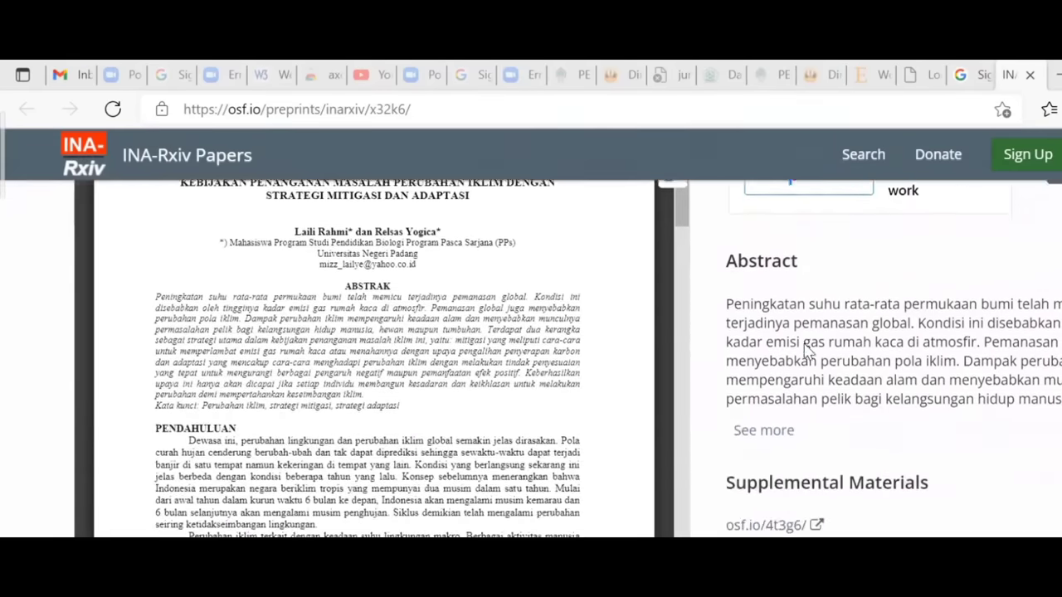
{"action": "scroll", "coordinate": [809, 353], "scroll_direction": "down", "scroll_amount": 3}
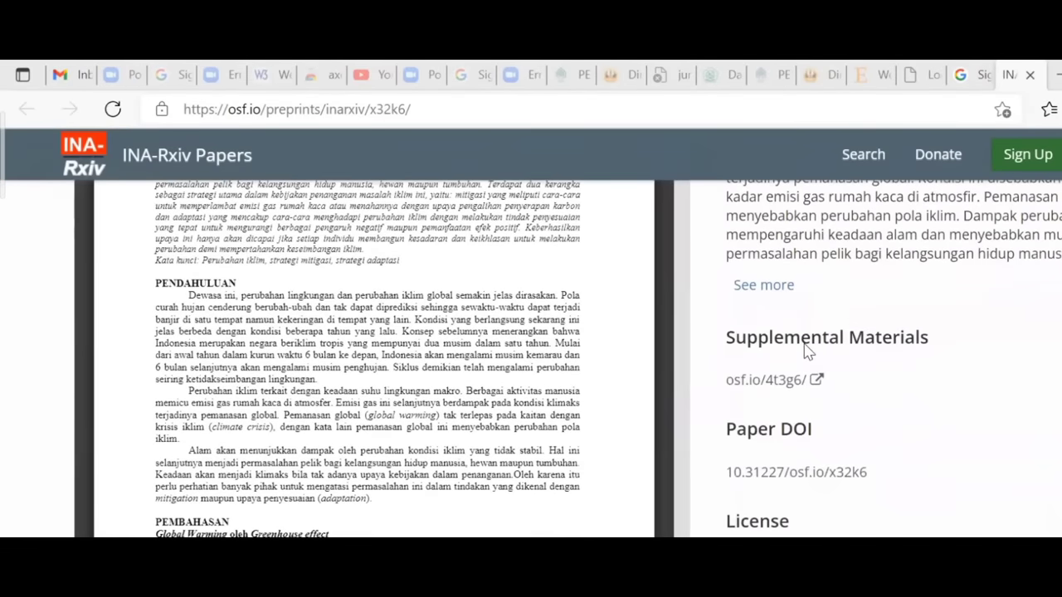
{"action": "scroll", "coordinate": [809, 352], "scroll_direction": "down", "scroll_amount": 4}
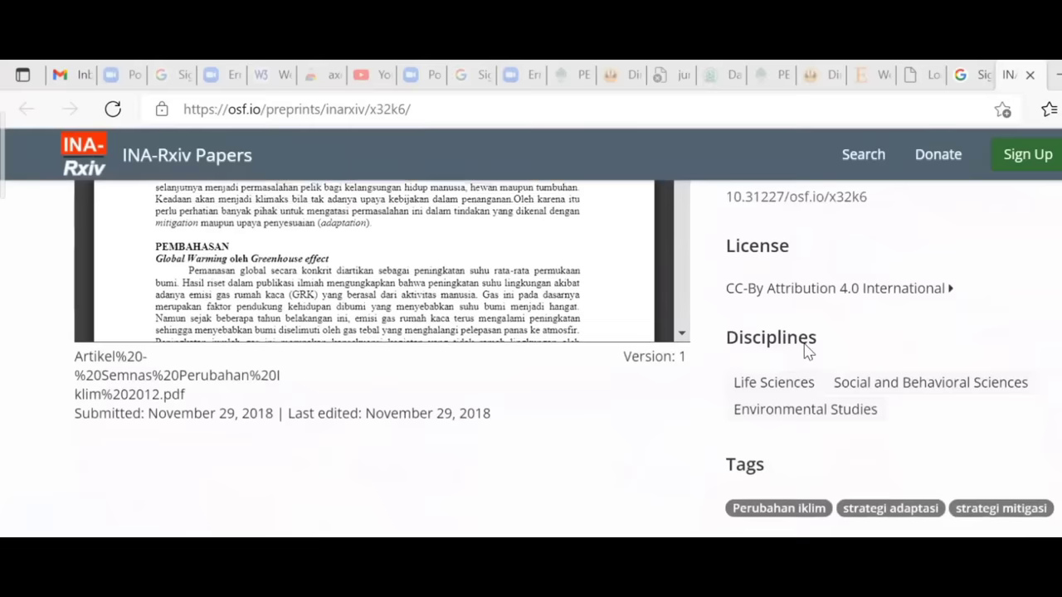
{"action": "scroll", "coordinate": [808, 353], "scroll_direction": "down", "scroll_amount": 2}
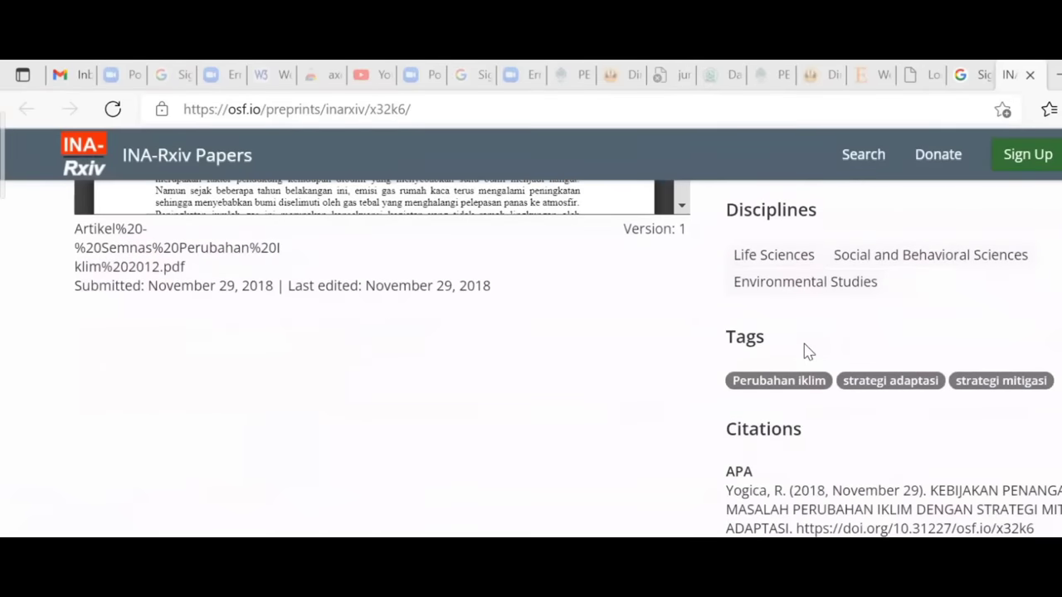
{"action": "scroll", "coordinate": [809, 353], "scroll_direction": "up", "scroll_amount": 5}
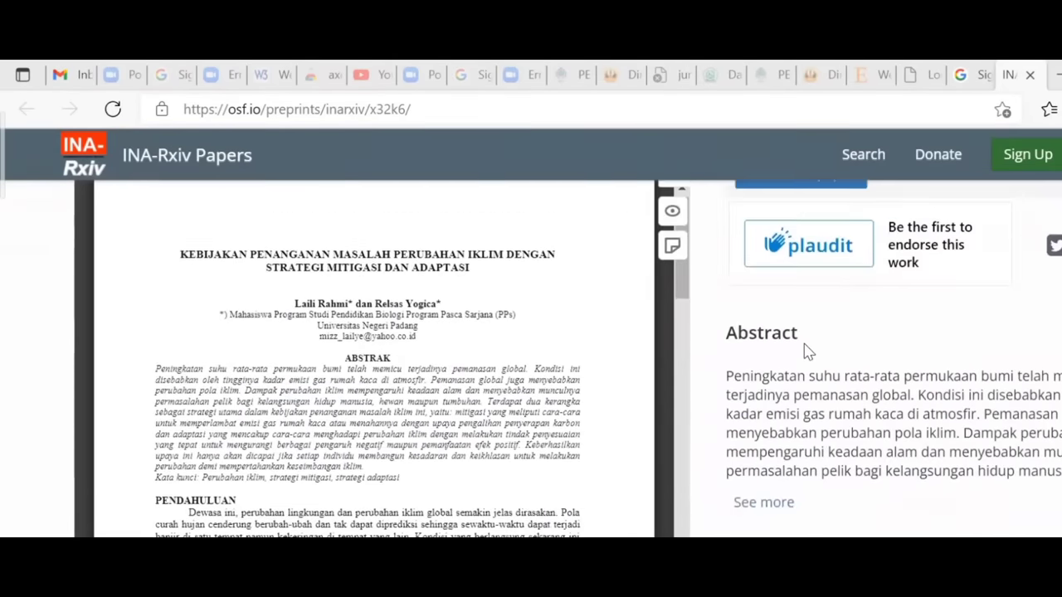
{"action": "scroll", "coordinate": [809, 352], "scroll_direction": "up", "scroll_amount": 3}
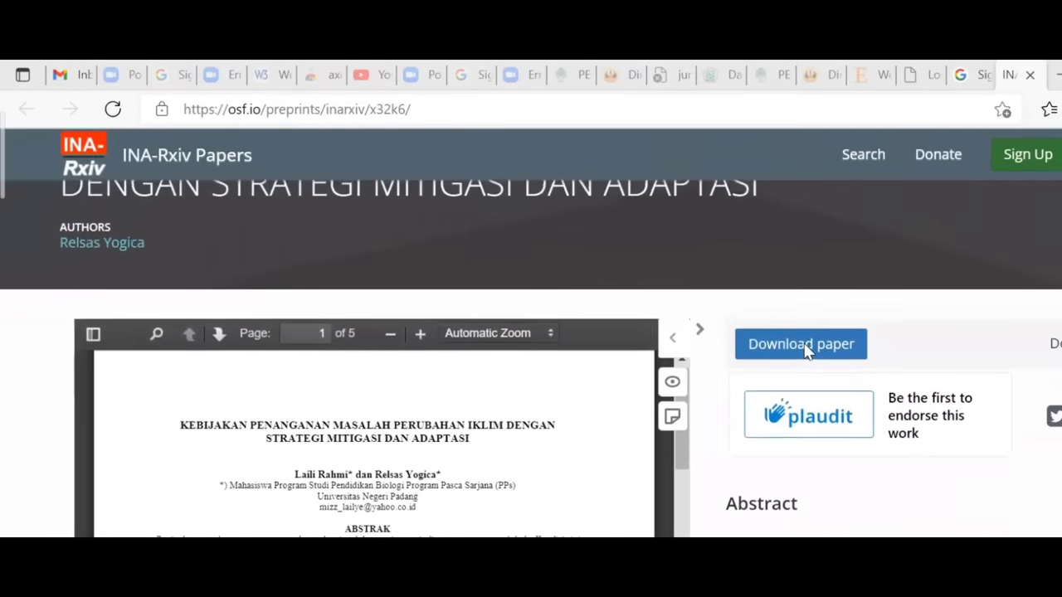
{"action": "scroll", "coordinate": [808, 352], "scroll_direction": "up", "scroll_amount": 2}
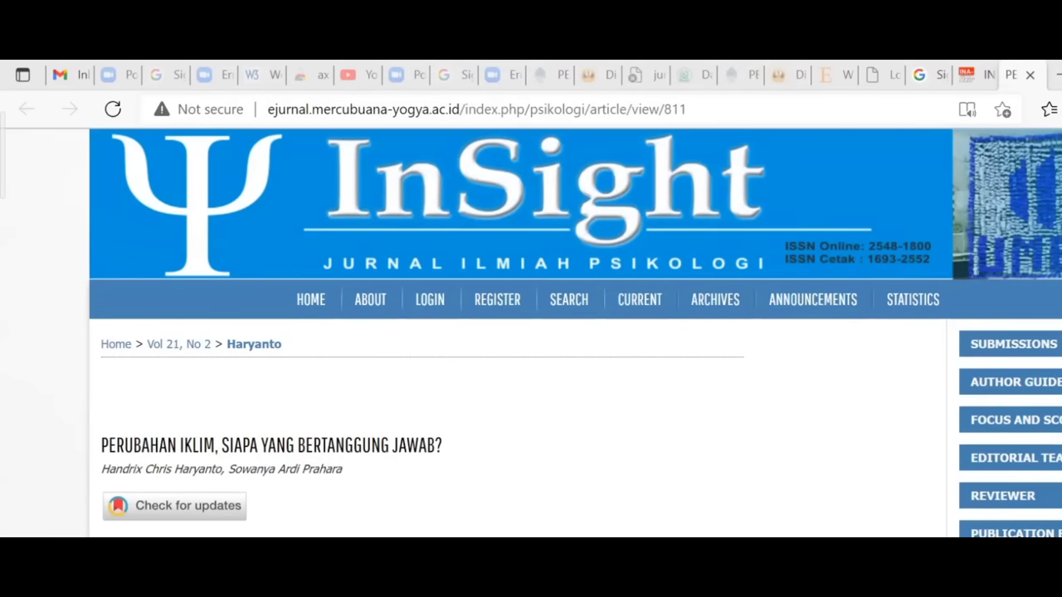
Step: Read the abstract and keywords of the InSight journal article "Perubahan Iklim, Siapa yang Bertanggung Jawab?"
{"action": "scroll", "coordinate": [531, 332], "scroll_direction": "down", "scroll_amount": 2}
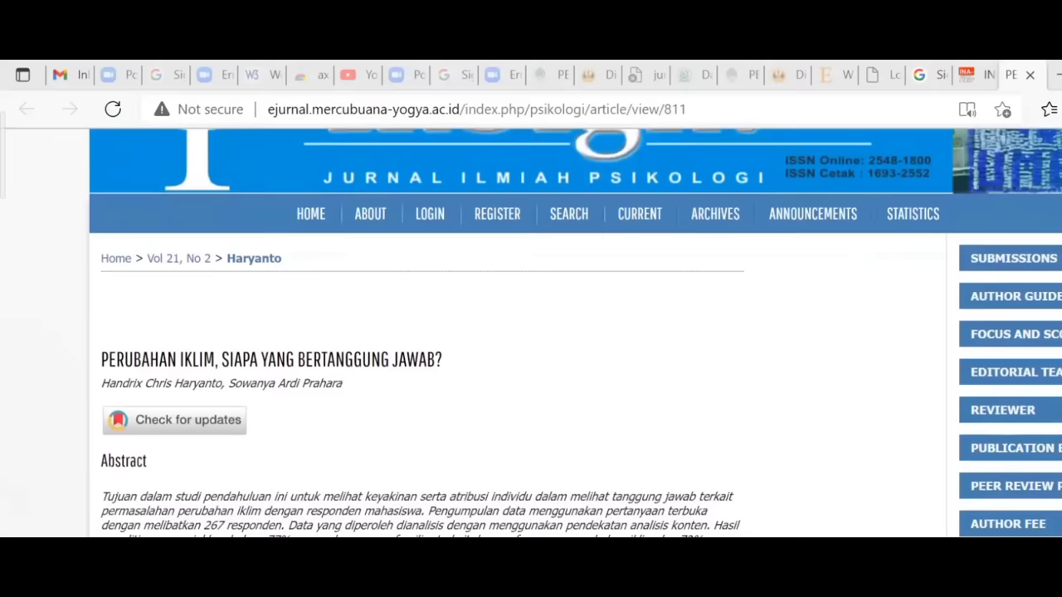
{"action": "scroll", "coordinate": [530, 331], "scroll_direction": "down", "scroll_amount": 2}
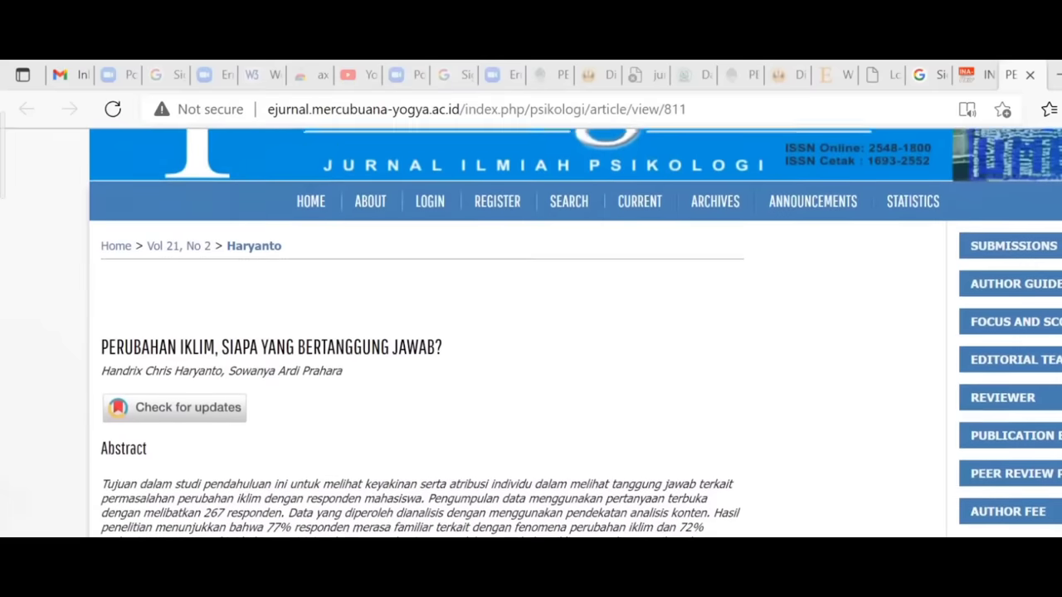
{"action": "scroll", "coordinate": [530, 332], "scroll_direction": "down", "scroll_amount": 1}
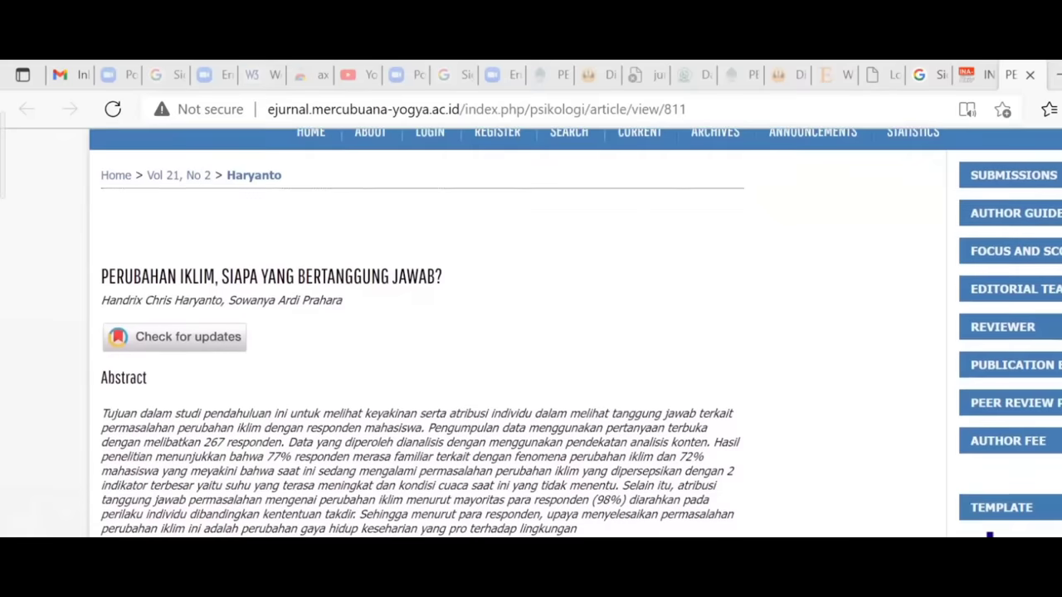
{"action": "scroll", "coordinate": [531, 331], "scroll_direction": "down", "scroll_amount": 1}
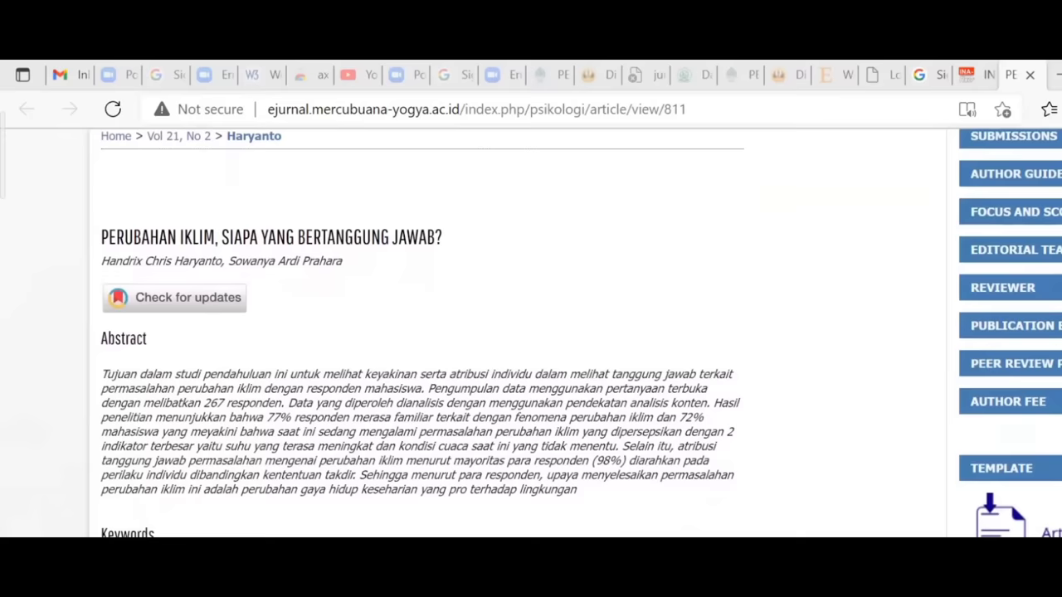
{"action": "scroll", "coordinate": [531, 332], "scroll_direction": "down", "scroll_amount": 1}
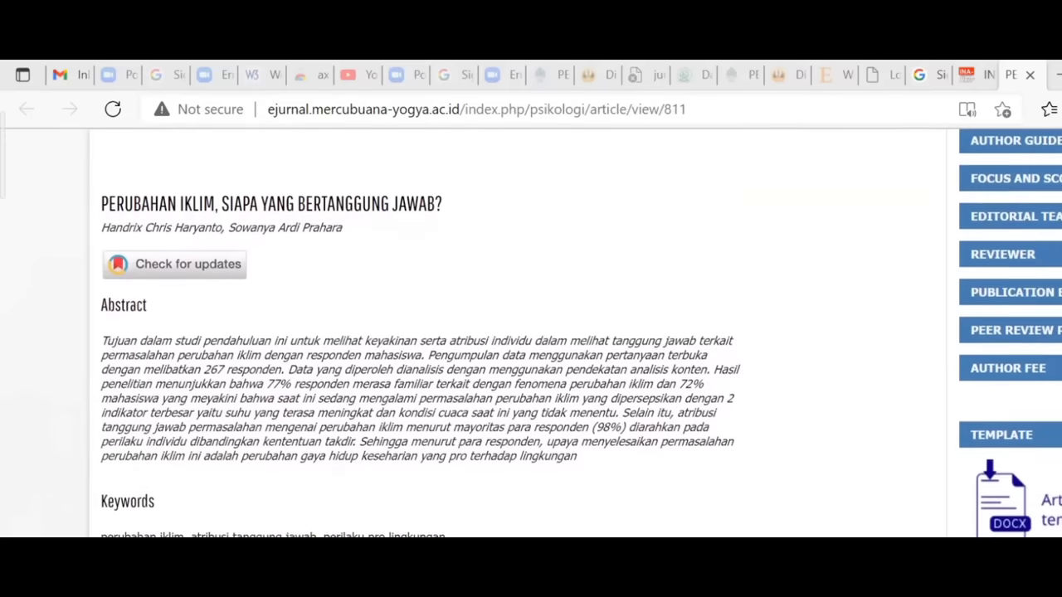
{"action": "scroll", "coordinate": [530, 331], "scroll_direction": "down", "scroll_amount": 1}
{"action": "scroll", "coordinate": [530, 332], "scroll_direction": "down", "scroll_amount": 1}
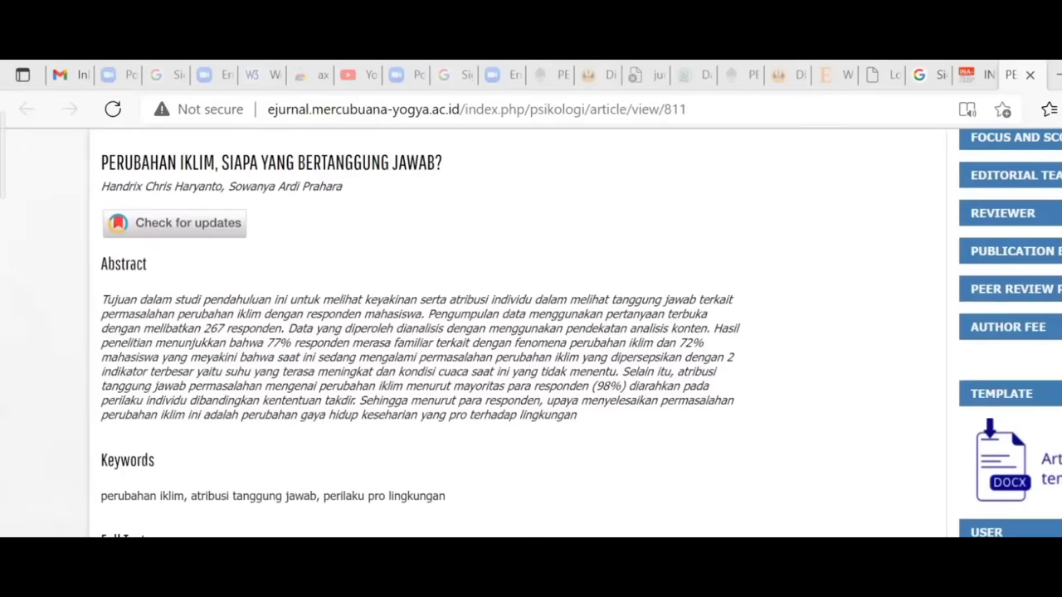
Step: Open the article's full-text PDF and read from its title and abstract down to the Pendahuluan section
{"action": "key", "text": "F5"}
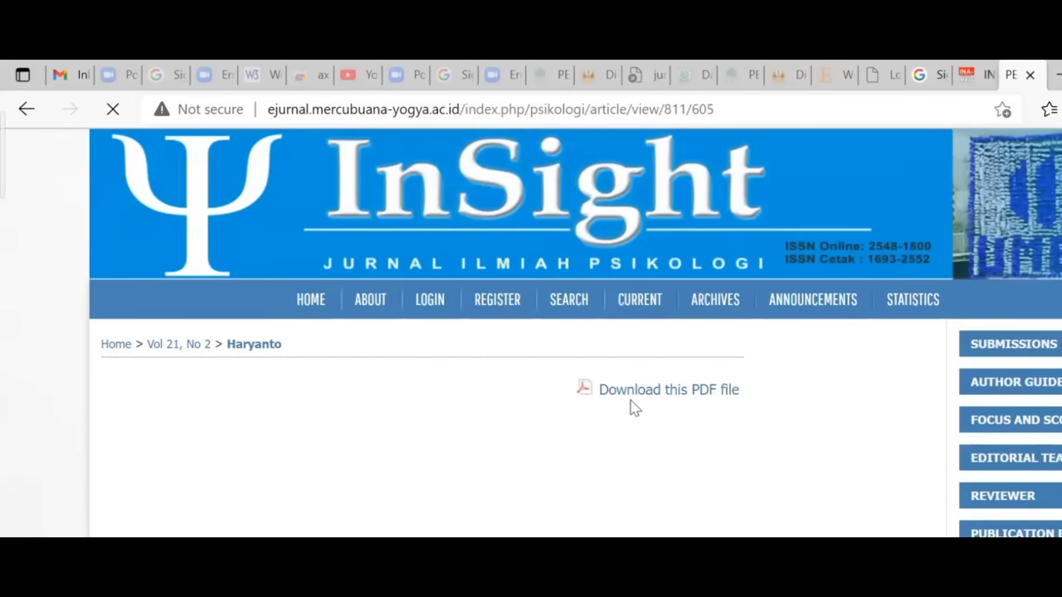
{"action": "scroll", "coordinate": [550, 520], "scroll_direction": "down", "scroll_amount": 2}
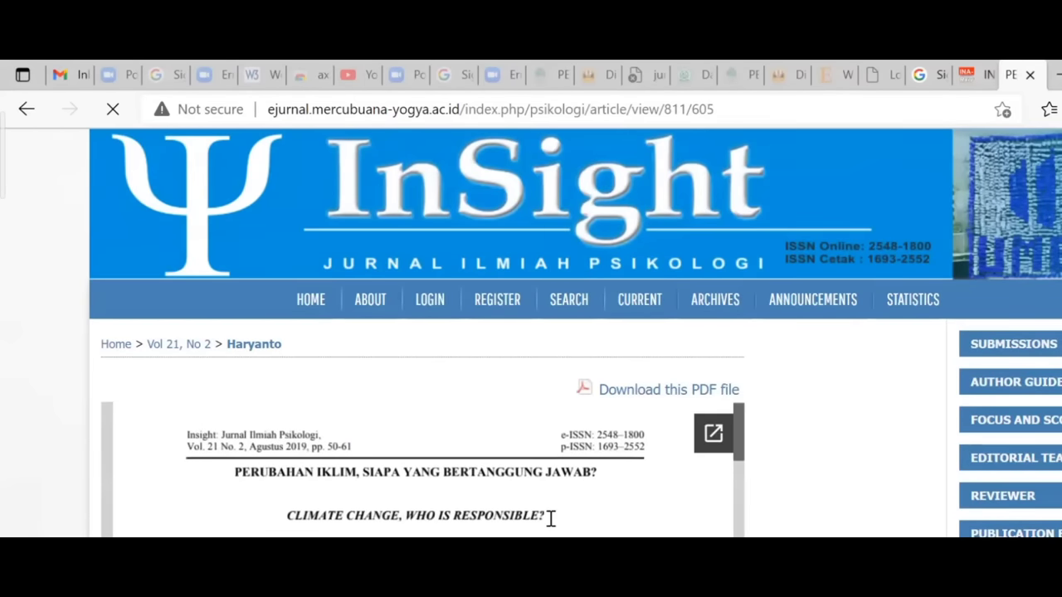
{"action": "scroll", "coordinate": [550, 526], "scroll_direction": "down", "scroll_amount": 2}
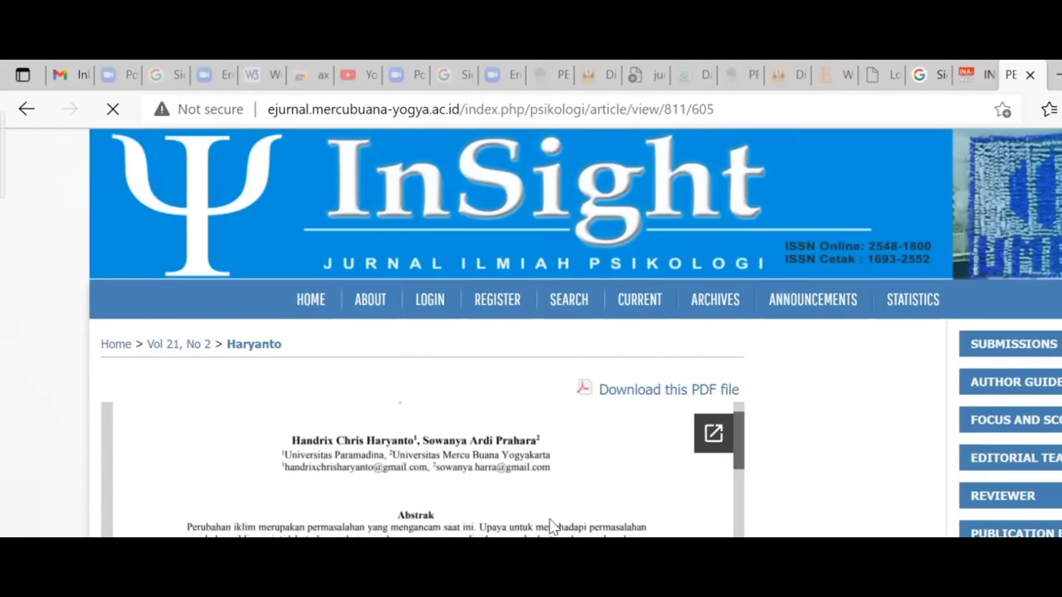
{"action": "scroll", "coordinate": [550, 518], "scroll_direction": "down", "scroll_amount": 3}
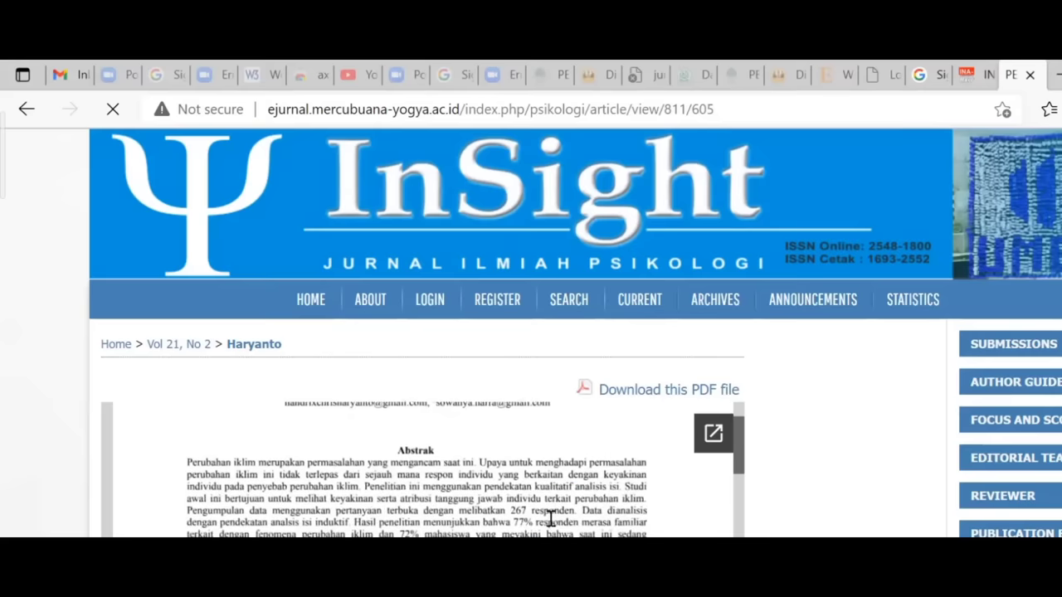
{"action": "scroll", "coordinate": [550, 519], "scroll_direction": "down", "scroll_amount": 5}
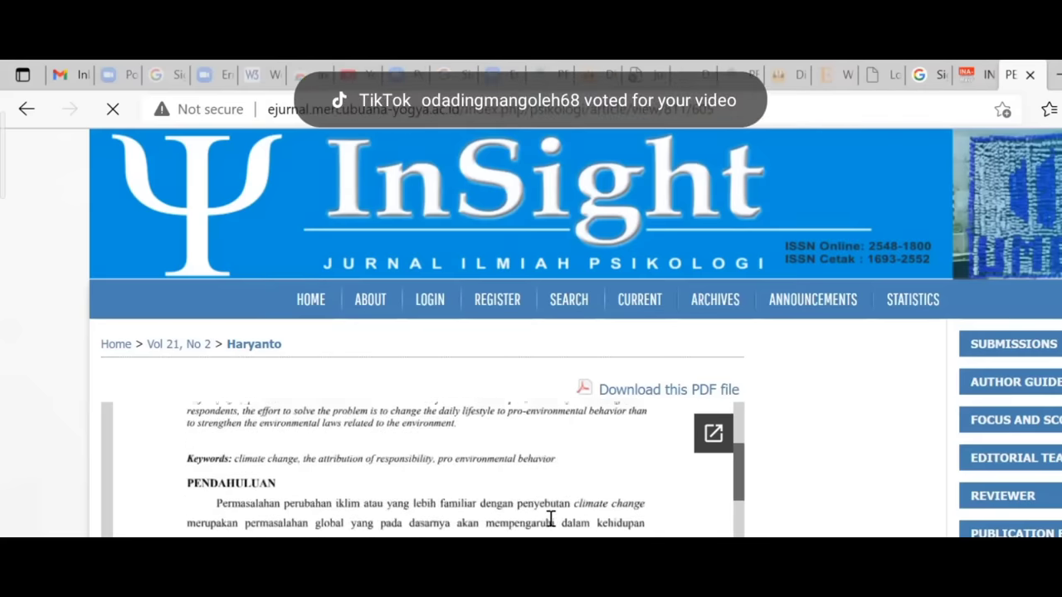
Step: Return to Publish or Perish and export the Crossref search results as a CSV file named "Hasil Pencarian Jurnal Tentang Perubahan Iklim"
{"action": "scroll", "coordinate": [550, 518], "scroll_direction": "down", "scroll_amount": 5}
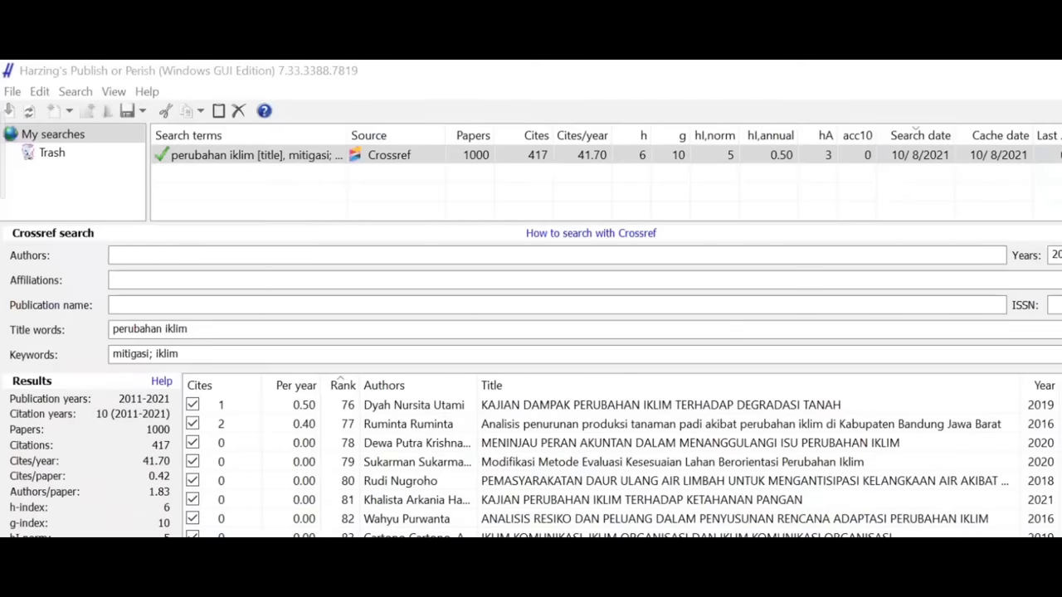
{"action": "scroll", "coordinate": [622, 464], "scroll_direction": "up", "scroll_amount": 9}
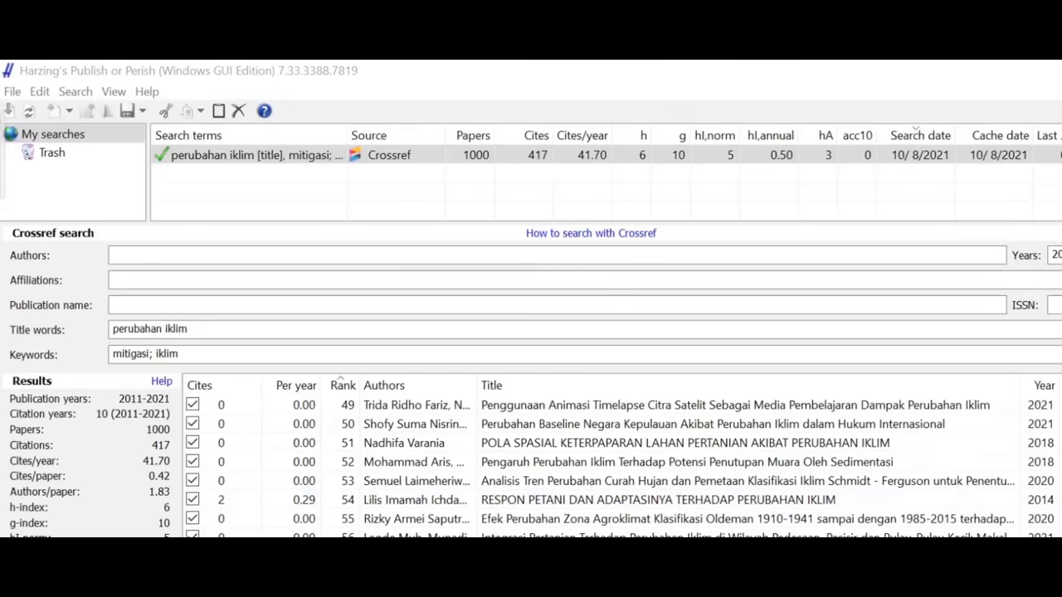
{"action": "right_click", "coordinate": [31, 324]}
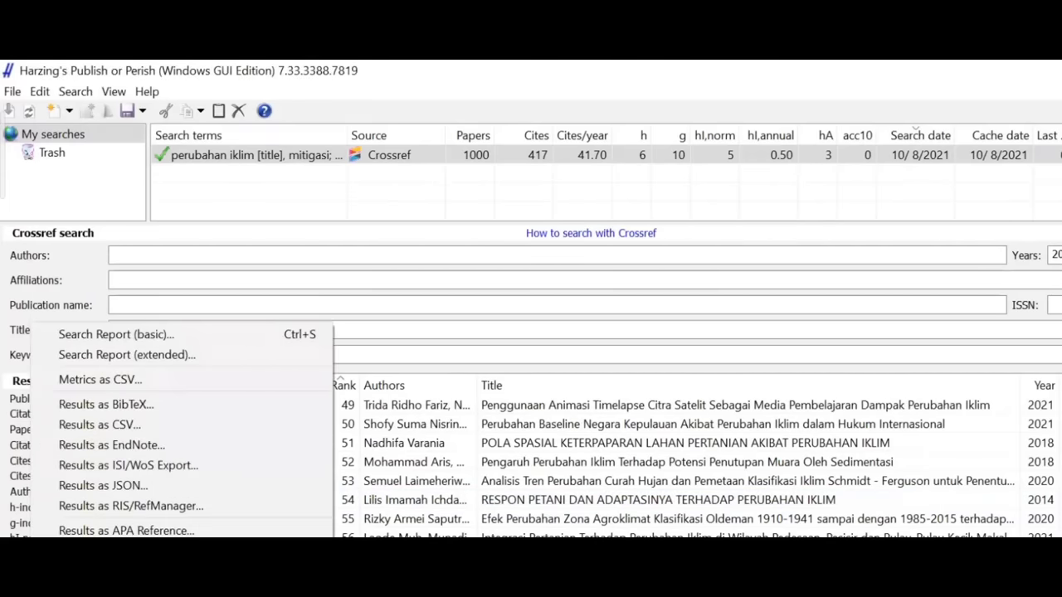
{"action": "left_click", "coordinate": [99, 425]}
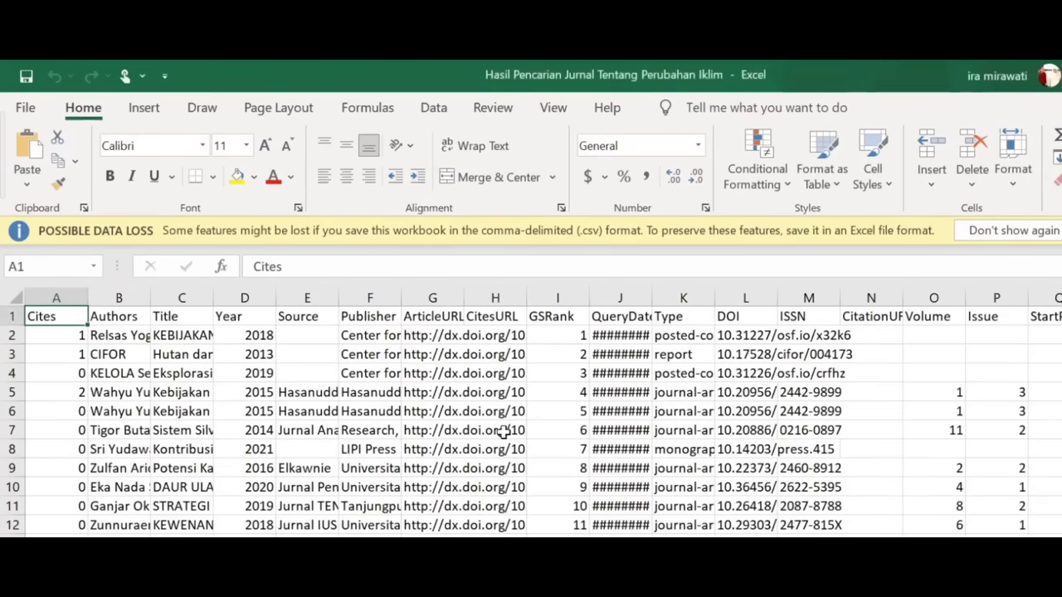
Step: Dismiss the possible data loss notice in the exported Excel sheet and widen the Title column
{"action": "left_click", "coordinate": [992, 231]}
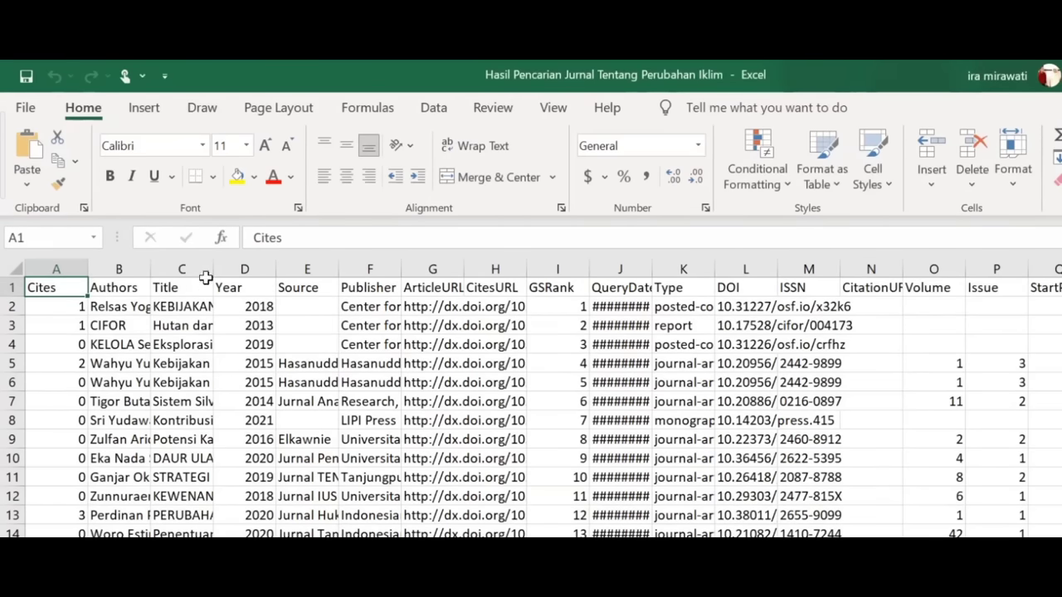
{"action": "left_click_drag", "start_coordinate": [329, 284], "coordinate": [349, 365]}
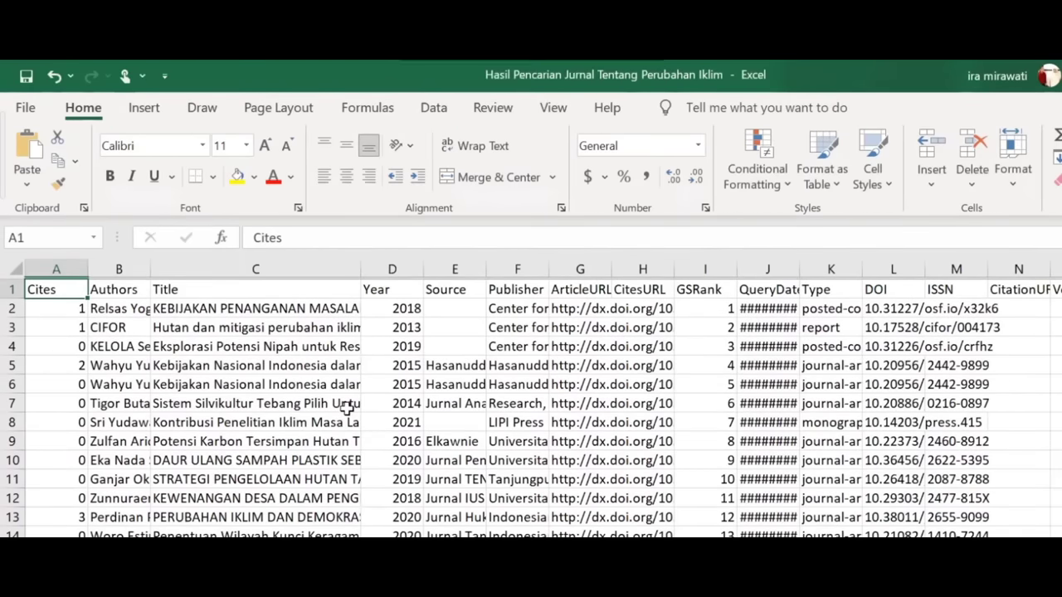
Step: Look through the exported records, from the titles, years and sources across to the abstracts and full-text URLs
{"action": "scroll", "coordinate": [347, 409], "scroll_direction": "down", "scroll_amount": 1}
{"action": "scroll", "coordinate": [346, 410], "scroll_direction": "up", "scroll_amount": 1}
{"action": "scroll", "coordinate": [346, 409], "scroll_direction": "down", "scroll_amount": 9}
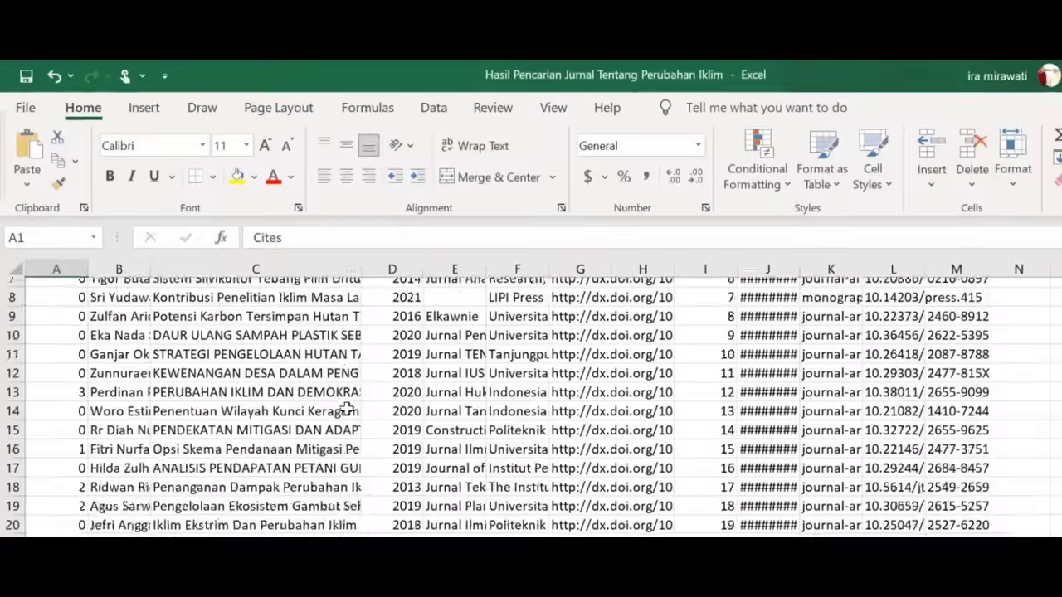
{"action": "scroll", "coordinate": [347, 409], "scroll_direction": "up", "scroll_amount": 4}
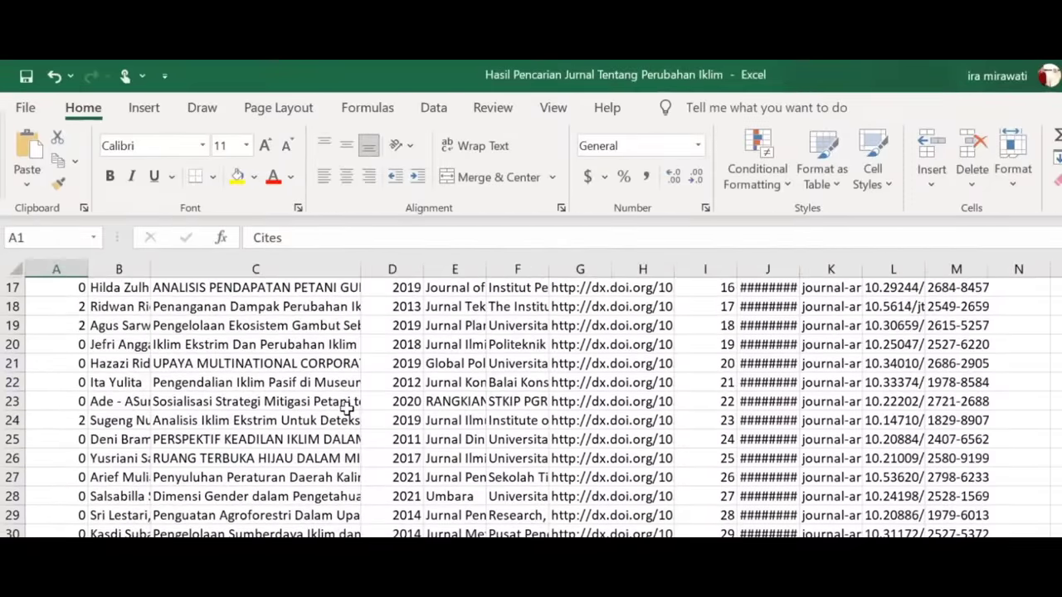
{"action": "scroll", "coordinate": [560, 438], "scroll_direction": "right", "scroll_amount": 3}
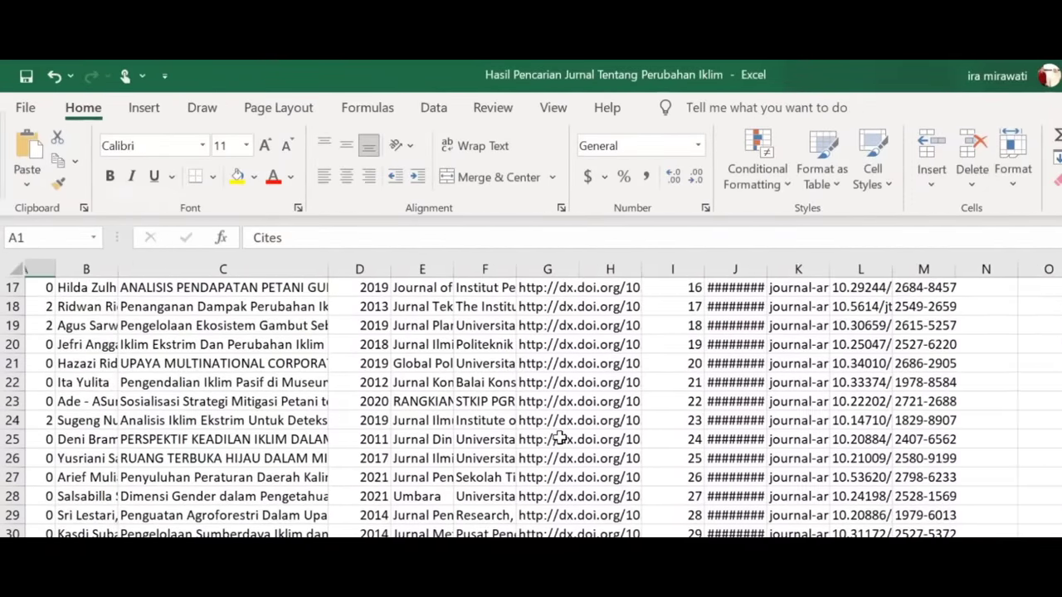
{"action": "scroll", "coordinate": [560, 437], "scroll_direction": "right", "scroll_amount": 2}
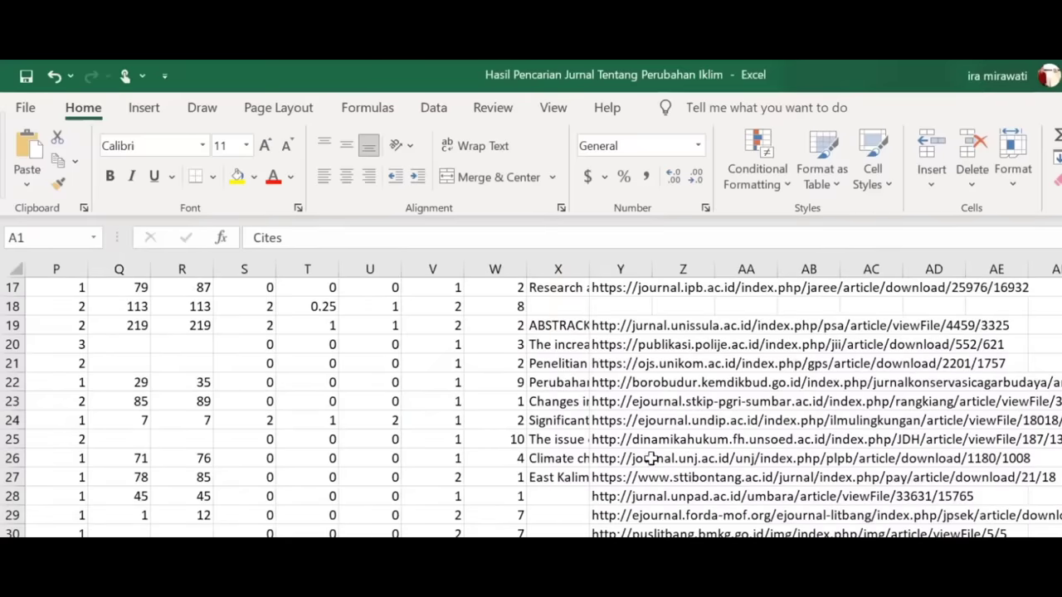
{"action": "scroll", "coordinate": [531, 406], "scroll_direction": "down", "scroll_amount": 9}
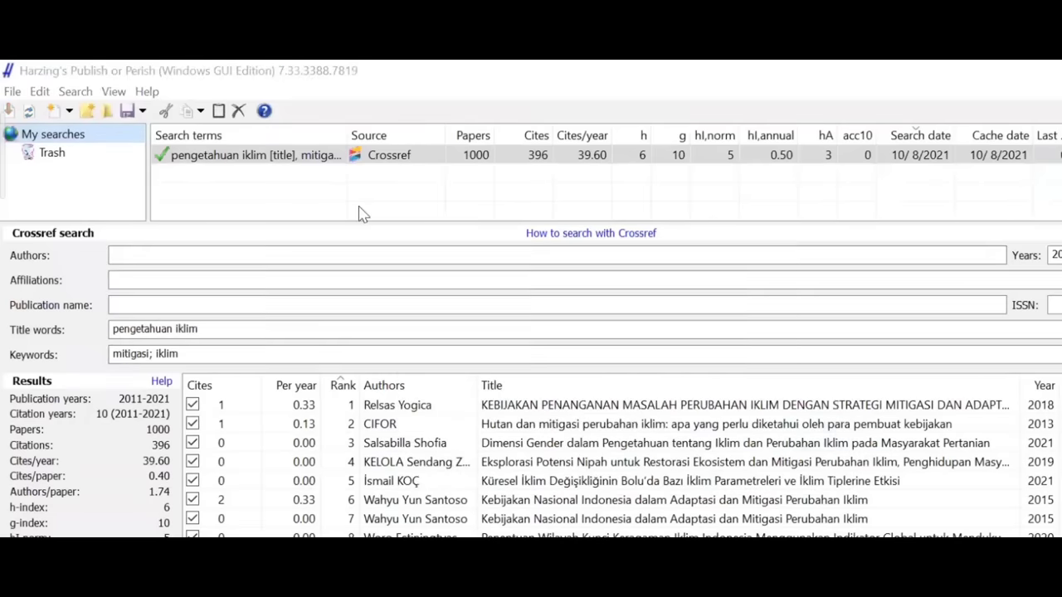
Step: Switch to Publish or Perish and create a new Google Scholar search in My searches
{"action": "left_click", "coordinate": [255, 156]}
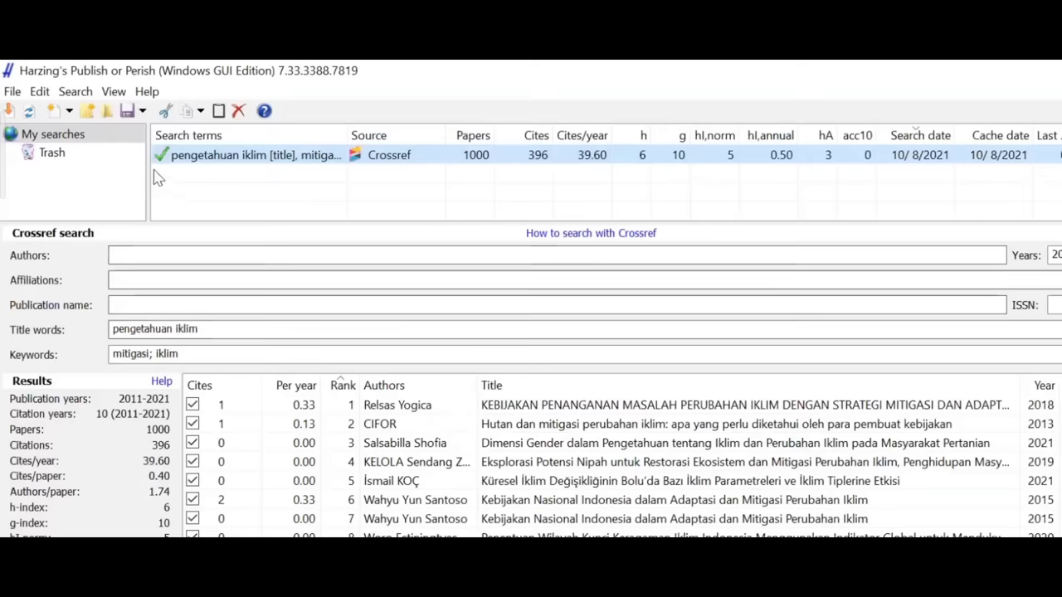
{"action": "left_click", "coordinate": [71, 139]}
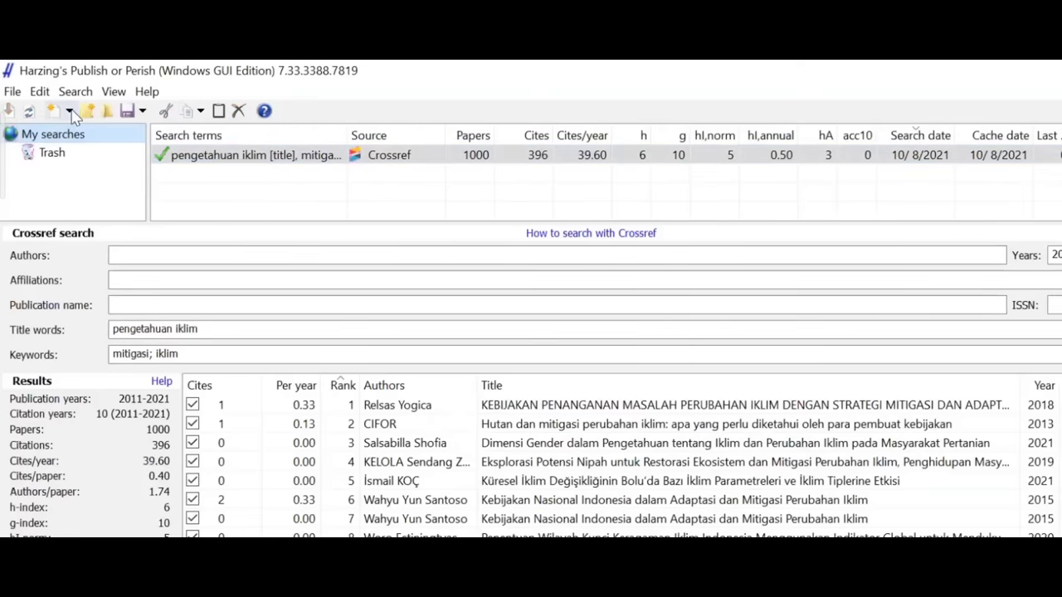
{"action": "left_click", "coordinate": [71, 111]}
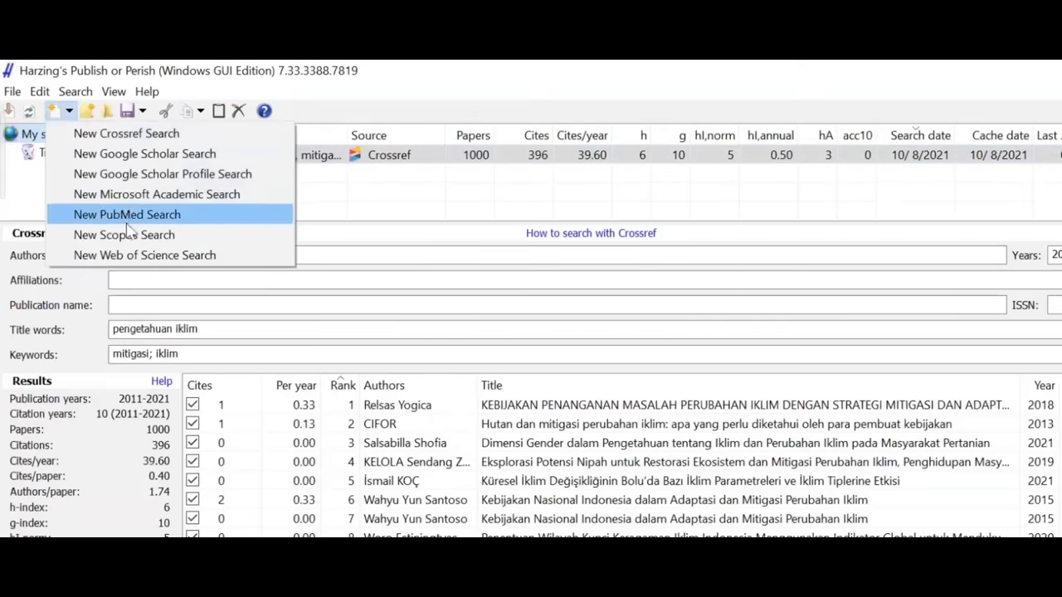
{"action": "left_click", "coordinate": [81, 93]}
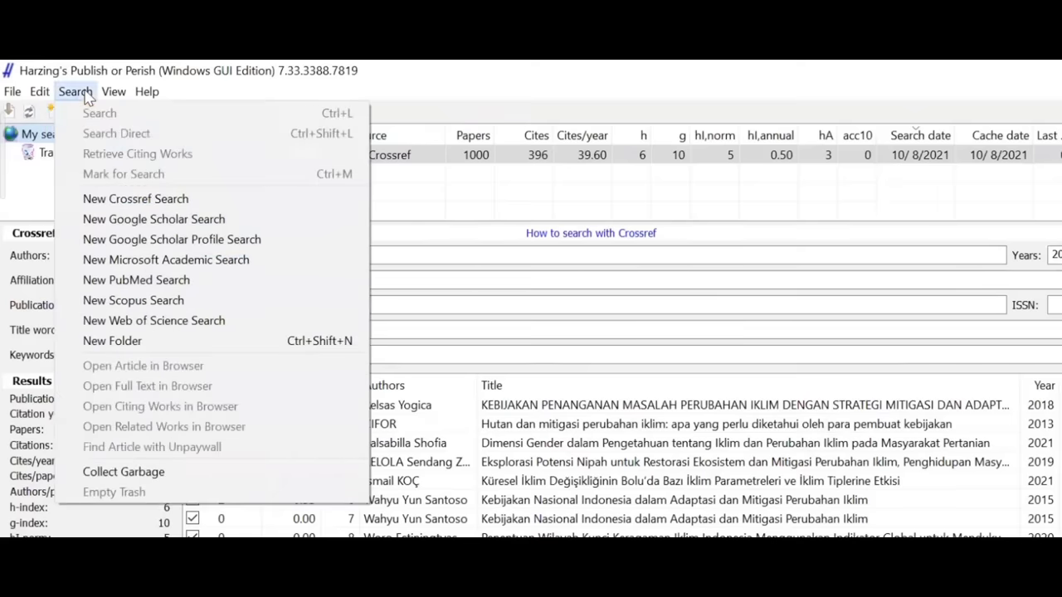
{"action": "left_click", "coordinate": [142, 221]}
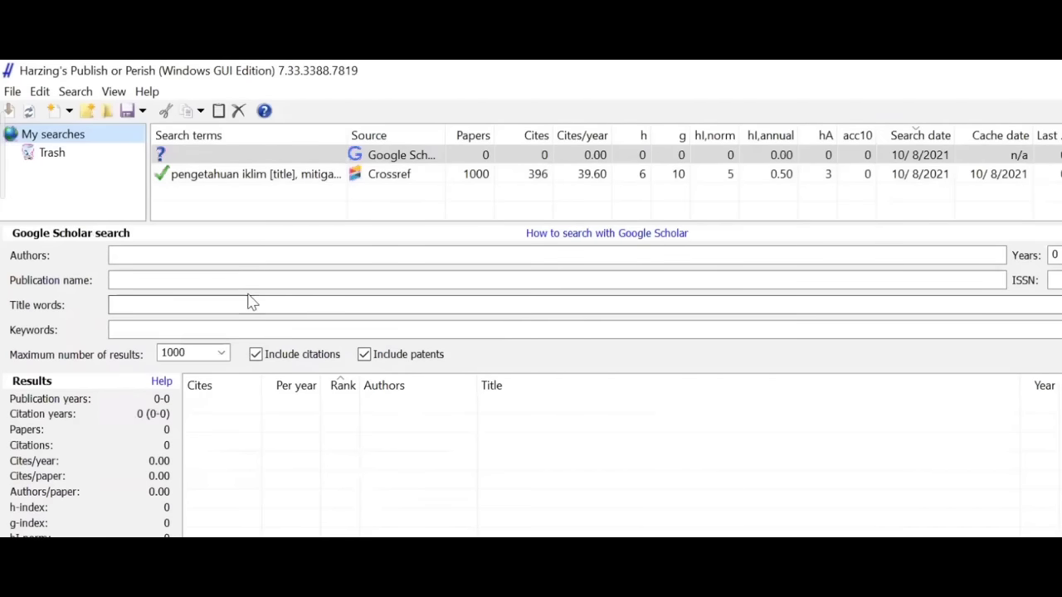
Step: Create a new Scopus search in My searches and activate its title words field
{"action": "left_click", "coordinate": [76, 92]}
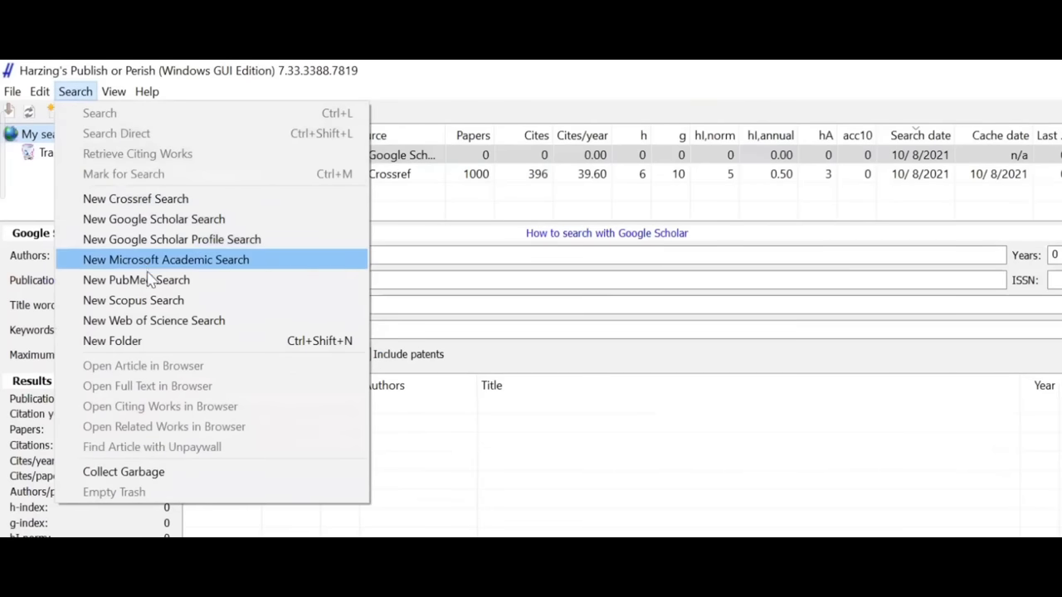
{"action": "left_click", "coordinate": [154, 307]}
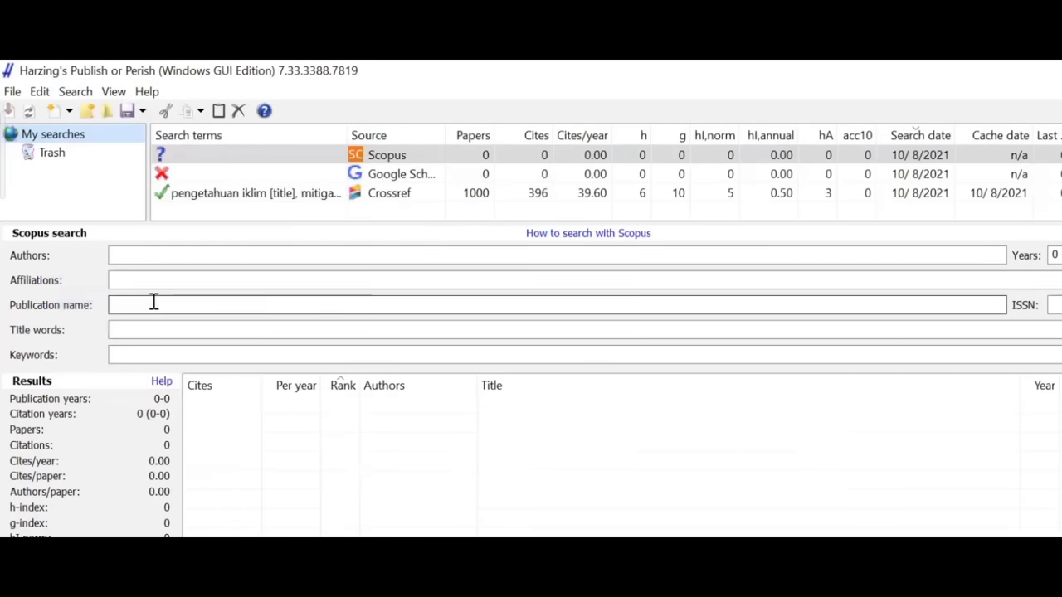
{"action": "left_click", "coordinate": [197, 330]}
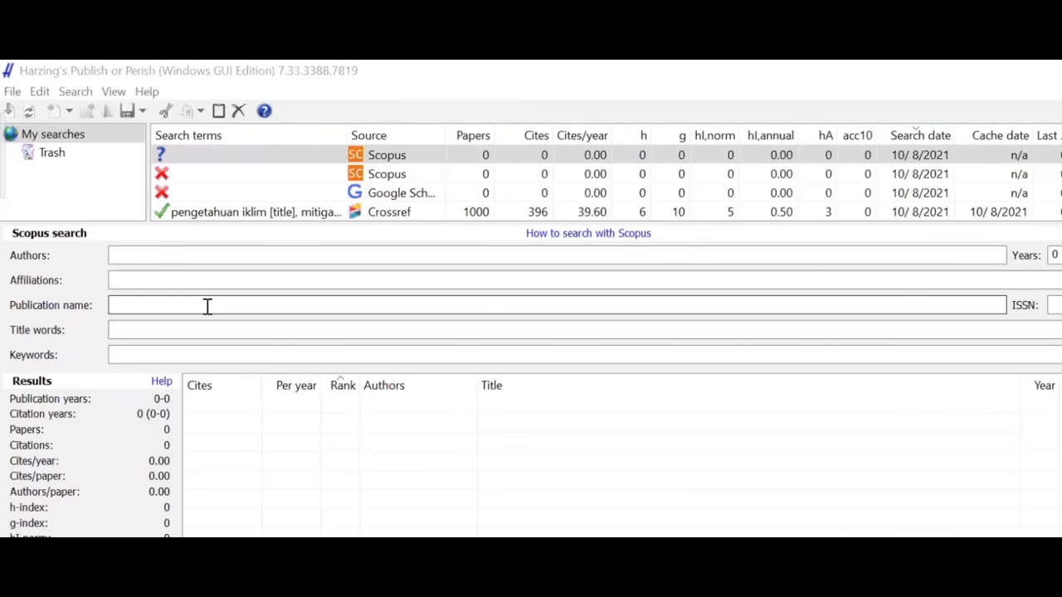
Step: Add another new Scopus search to My searches
{"action": "left_click", "coordinate": [60, 138]}
{"action": "left_click", "coordinate": [75, 92]}
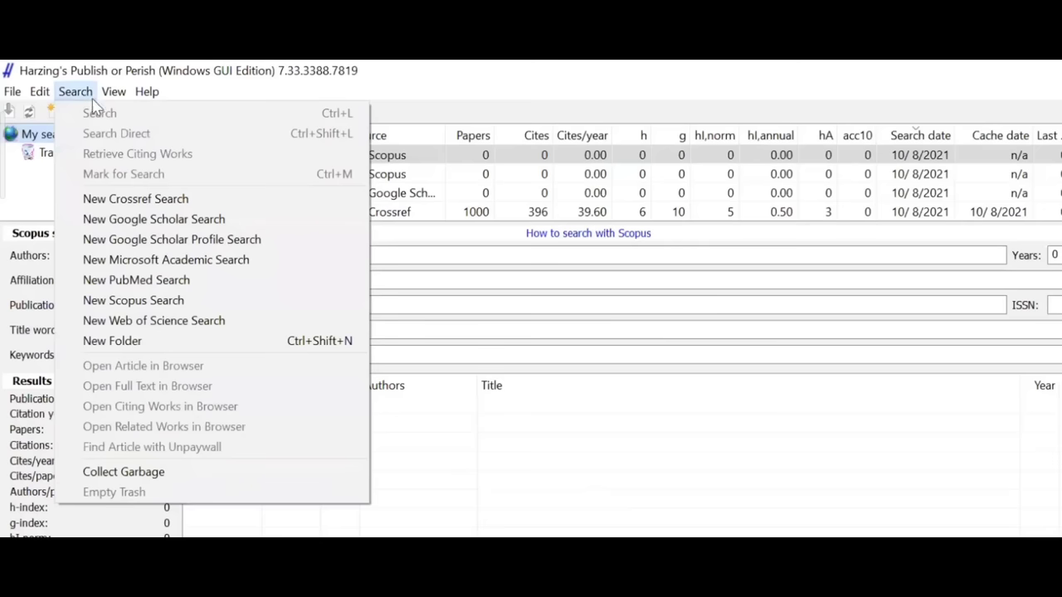
{"action": "left_click", "coordinate": [161, 302]}
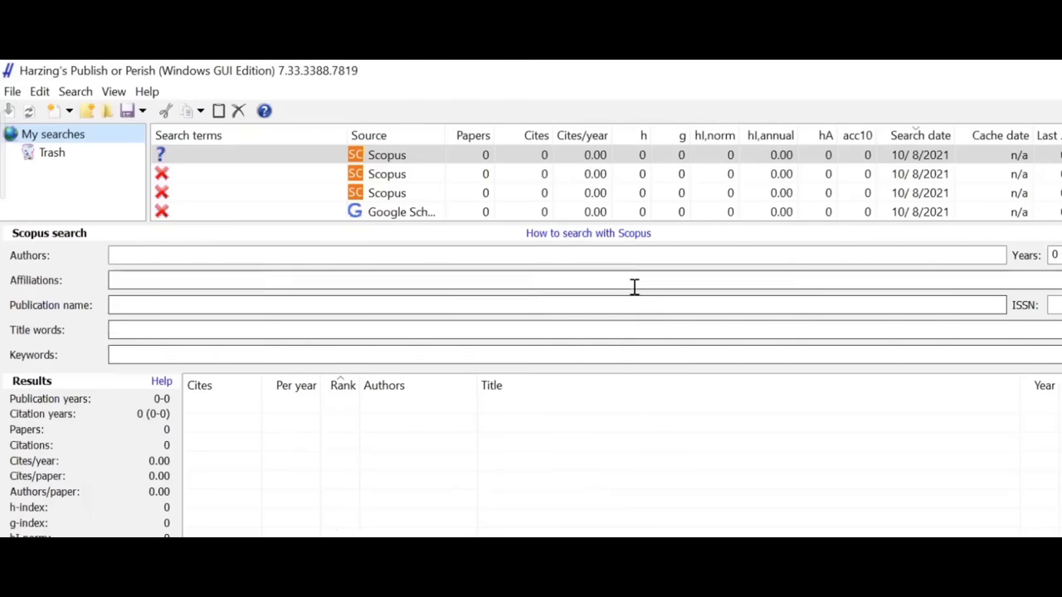
Step: Switch to the browser, go from Scopus Preview to the Elsevier Developer Portal and start the API key request
{"action": "key", "text": "alt+Tab"}
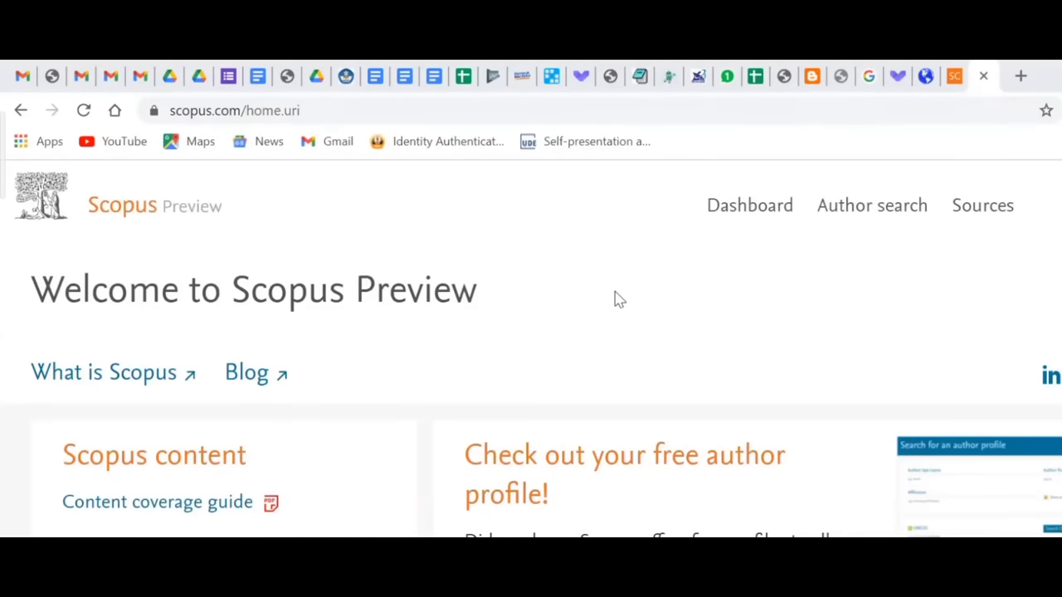
{"action": "scroll", "coordinate": [626, 307], "scroll_direction": "down", "scroll_amount": 7}
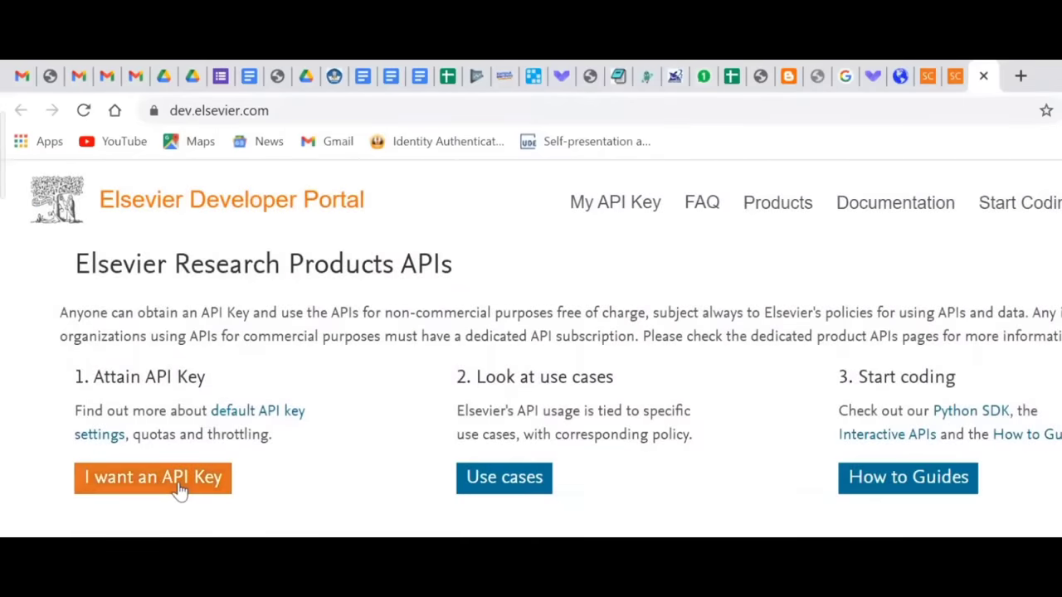
{"action": "left_click", "coordinate": [180, 490]}
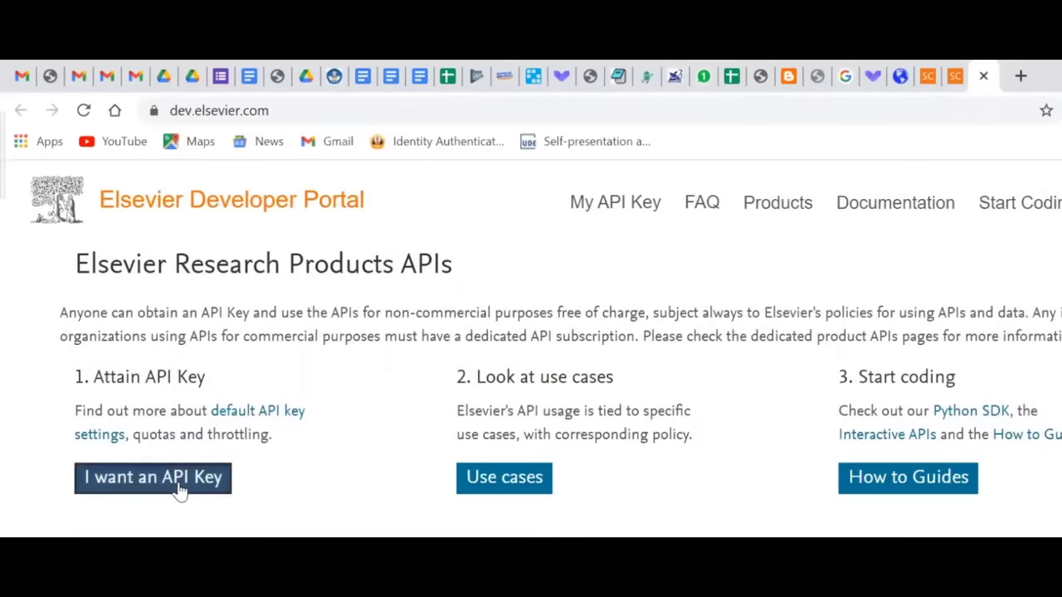